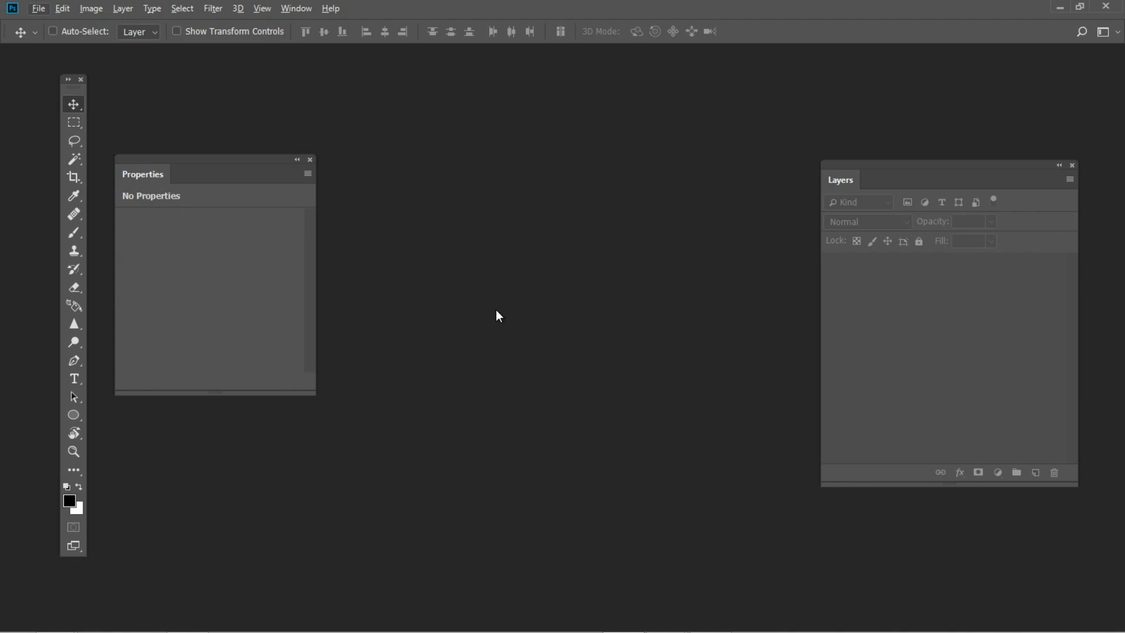
# - Open Photo.jpg and add a Gradient Map adjustment layer above the Background layer
pyautogui.hotkey('ctrl', 'o')
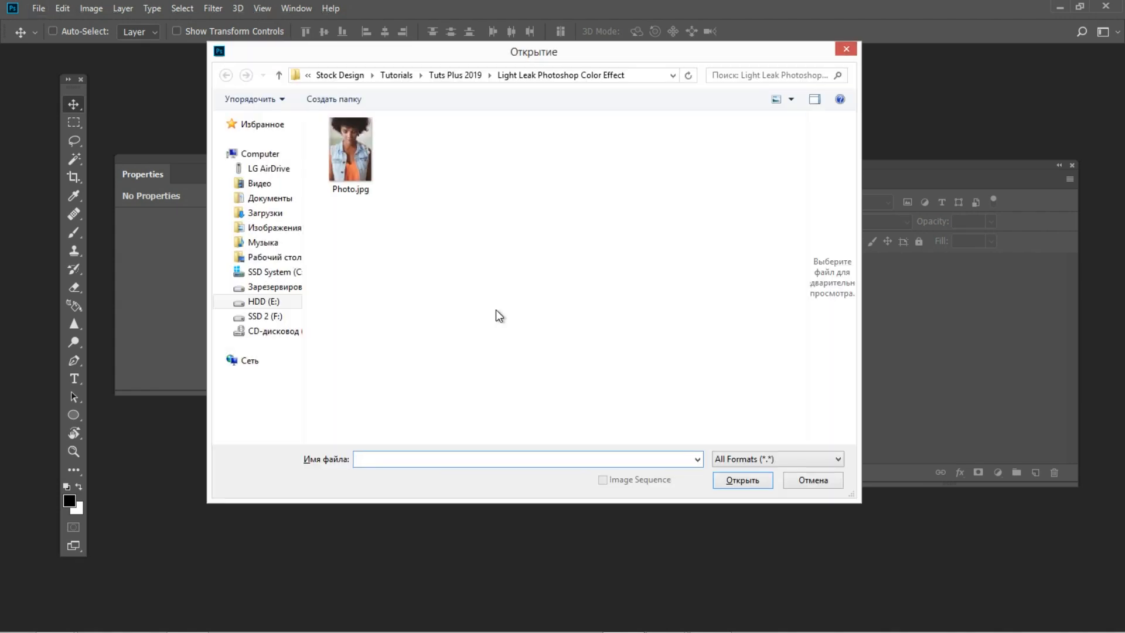
pyautogui.doubleClick(350, 164)
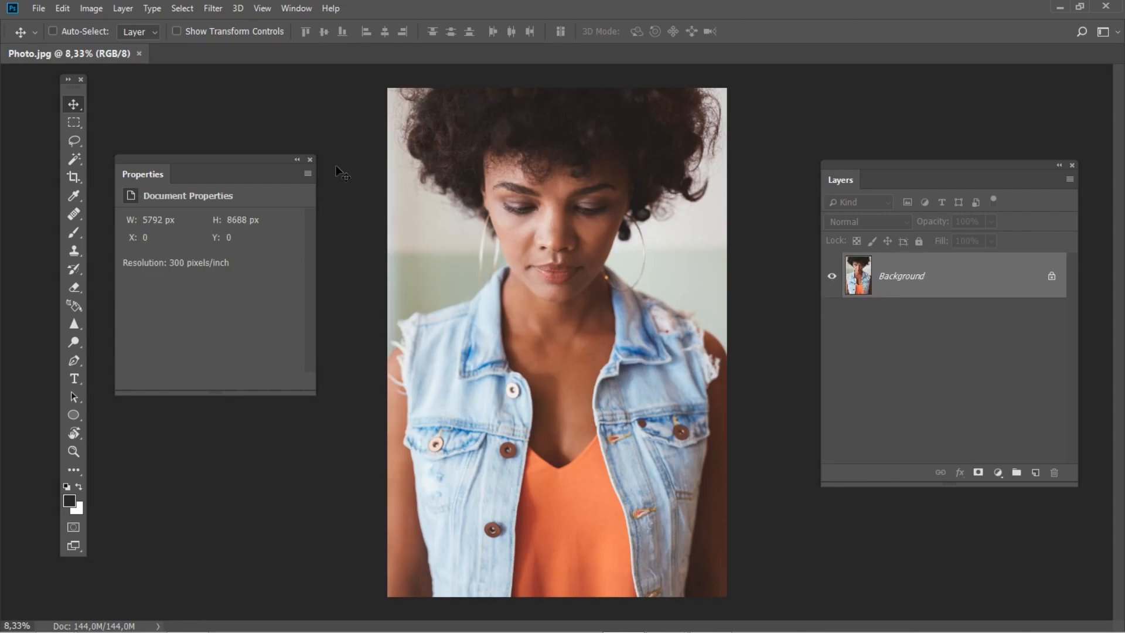
pyautogui.click(123, 9)
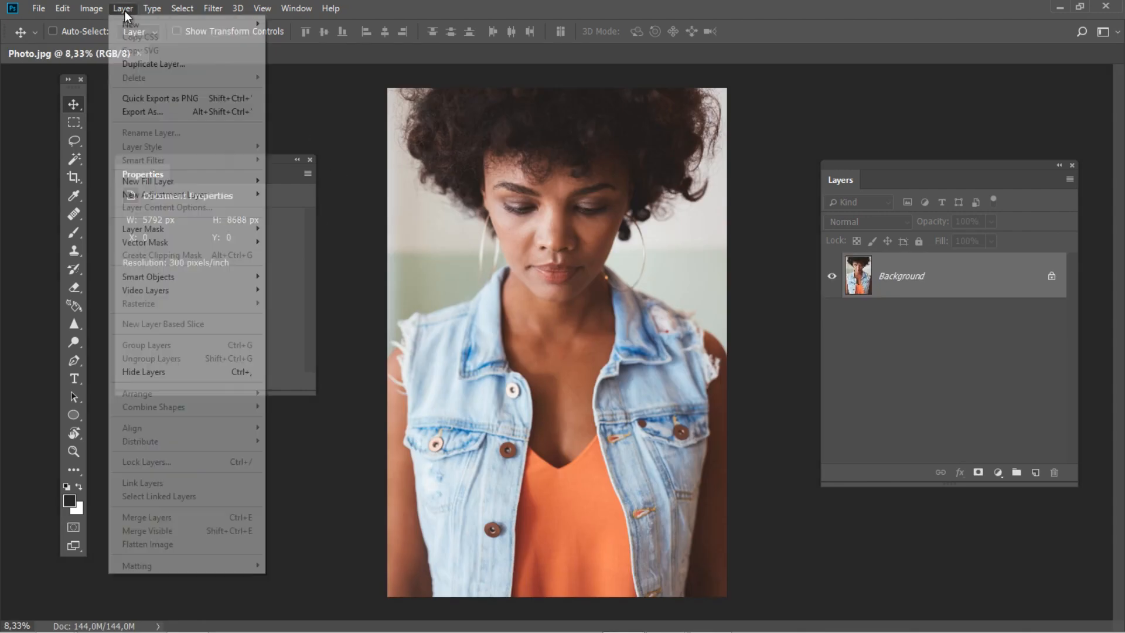
pyautogui.moveTo(186, 192)
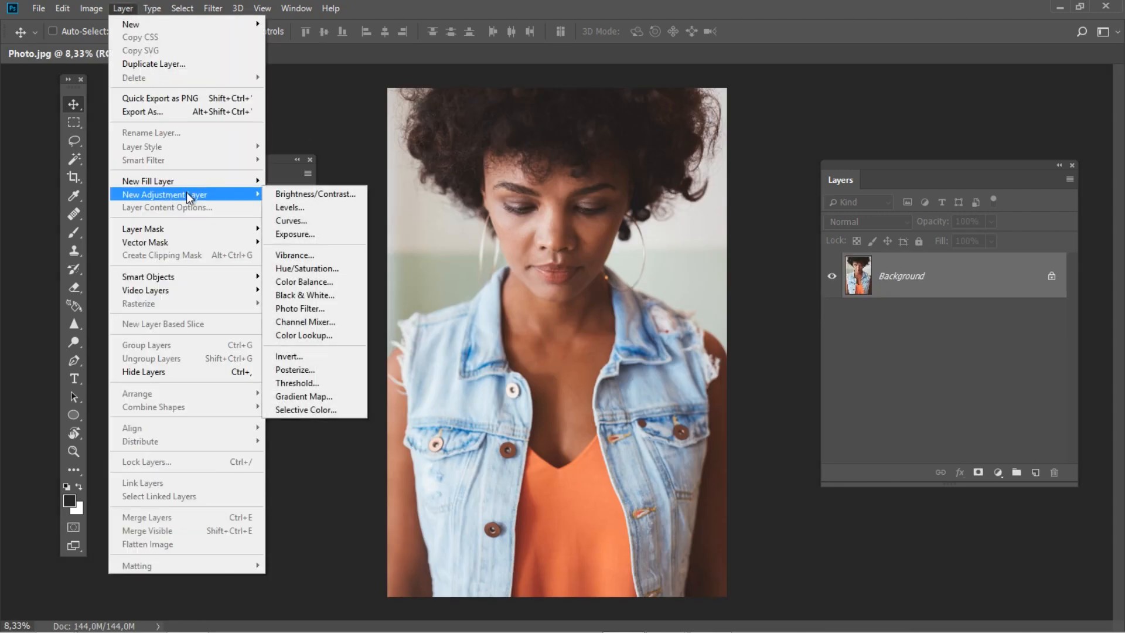
pyautogui.click(326, 399)
pyautogui.click(709, 237)
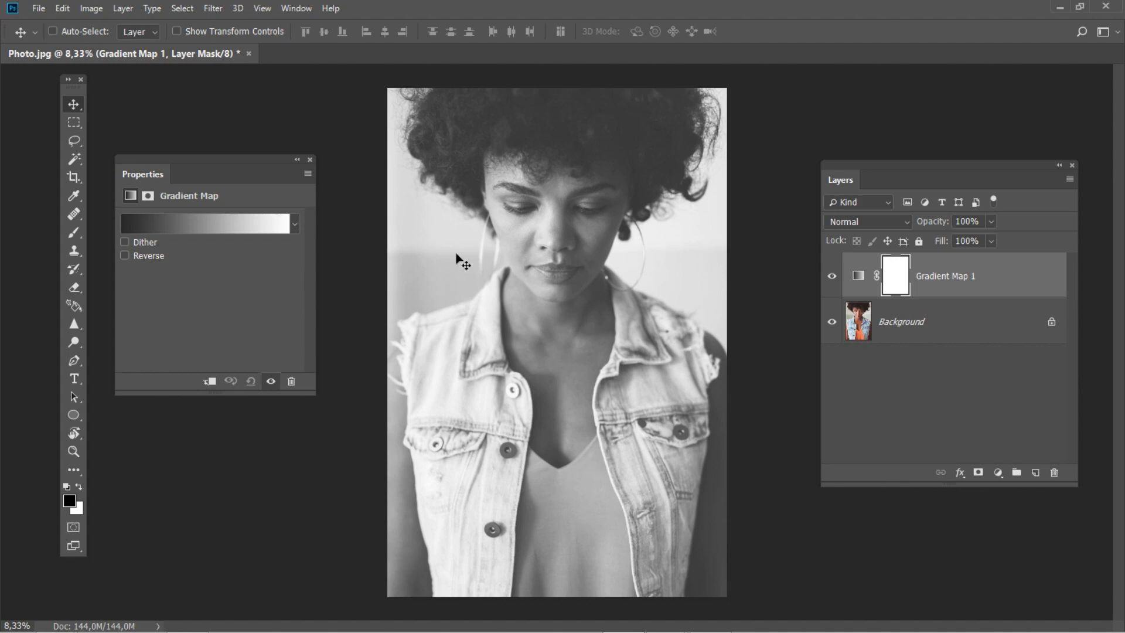
# - Set the start color stop of the gradient map, at location 0%, to #4a595f
pyautogui.click(268, 226)
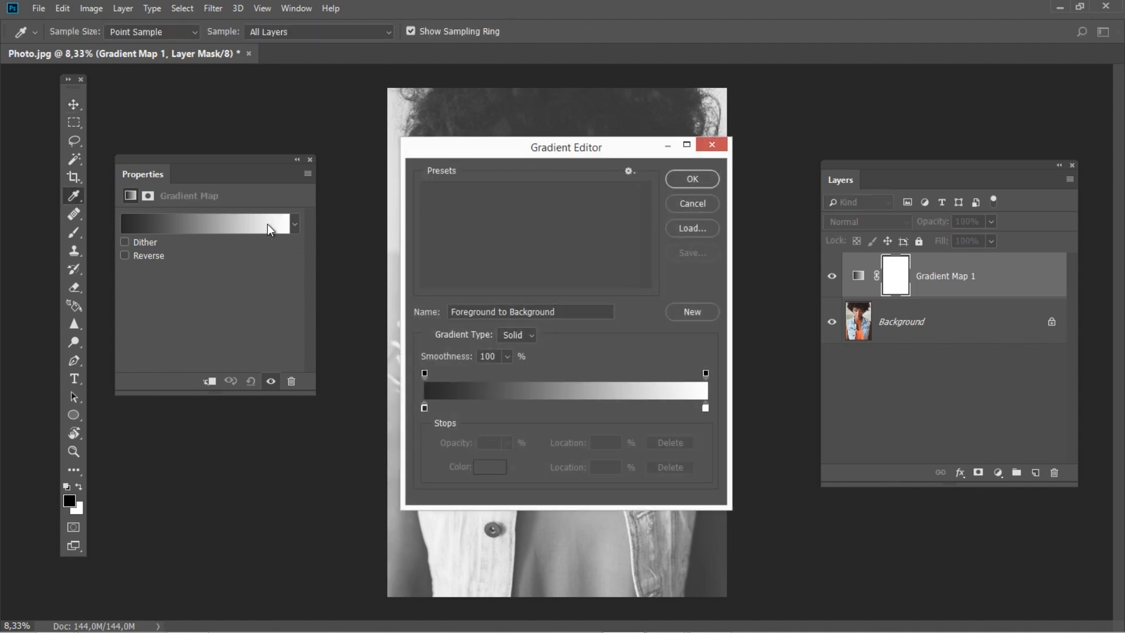
pyautogui.click(424, 409)
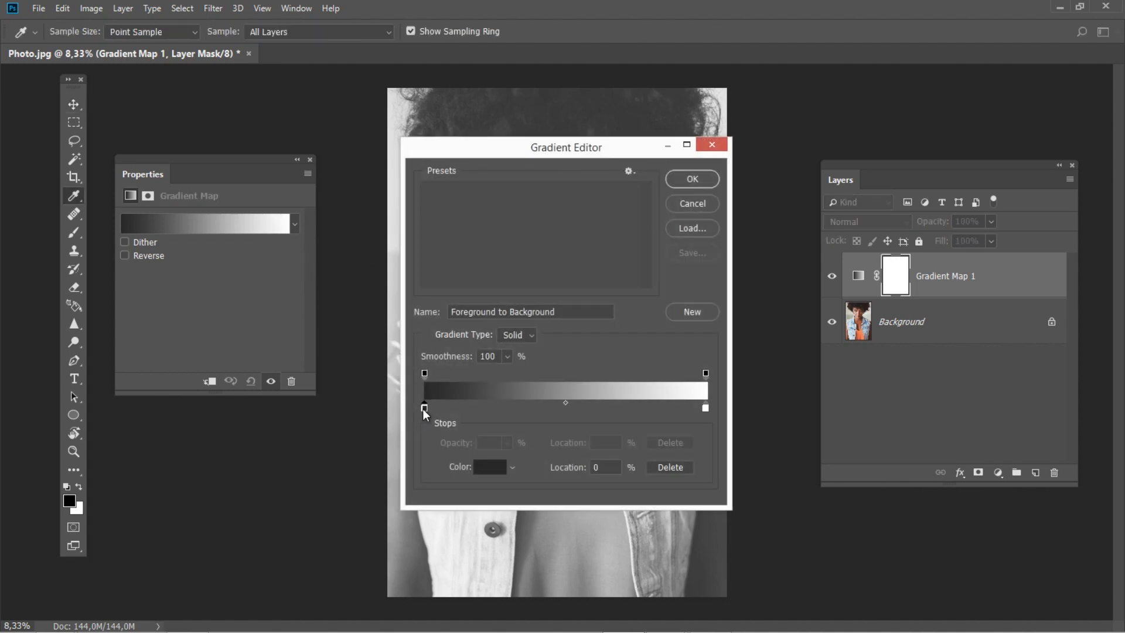
pyautogui.click(487, 468)
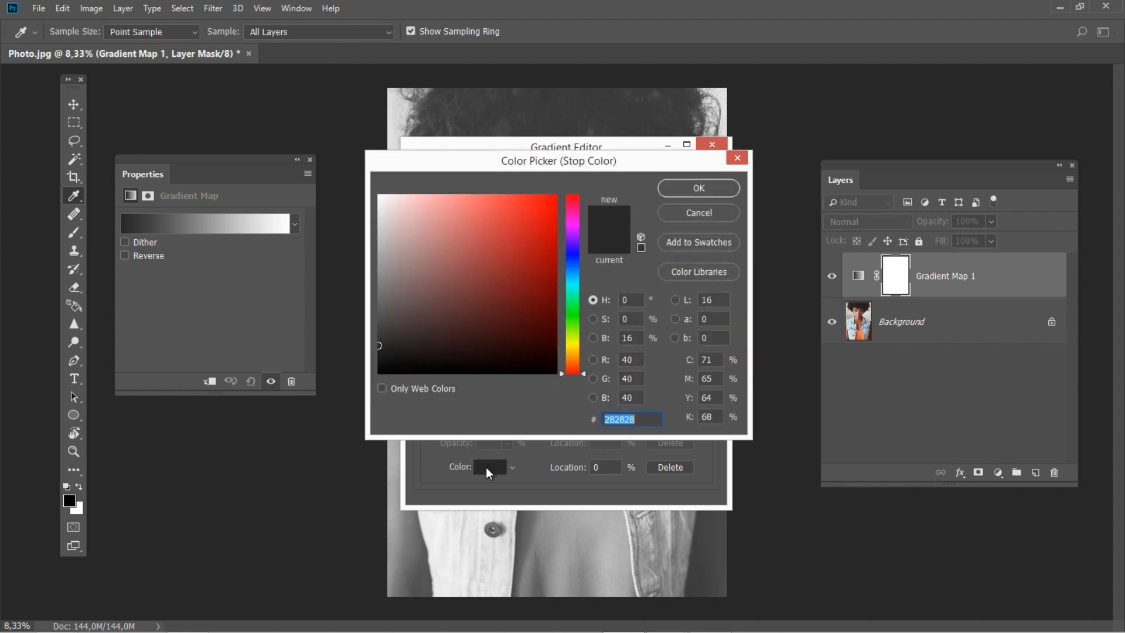
pyautogui.write('4a595f')
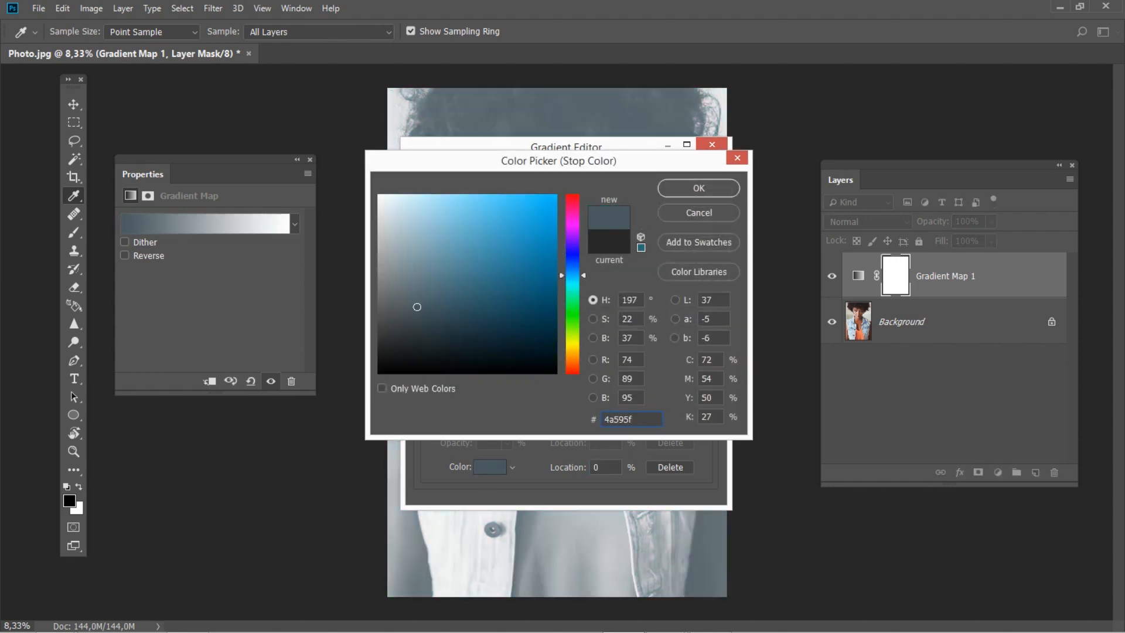
pyautogui.click(674, 193)
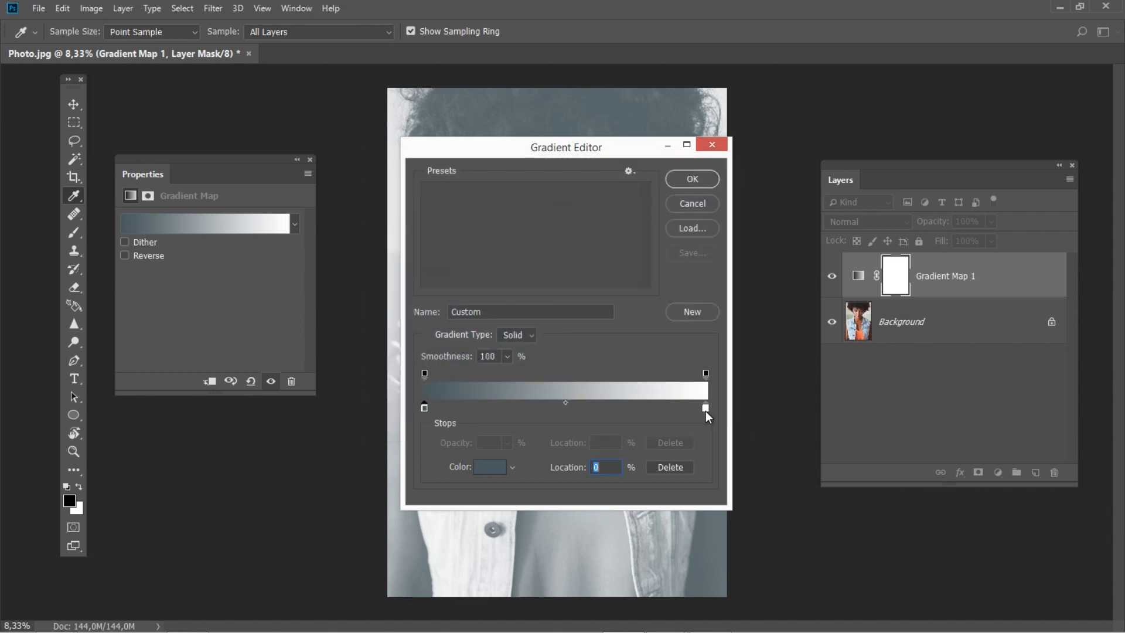
# - Set the gradient map's end color stop to #ba8254 and change the layer's blending mode to Color
pyautogui.click(706, 409)
pyautogui.click(497, 466)
pyautogui.write('b')
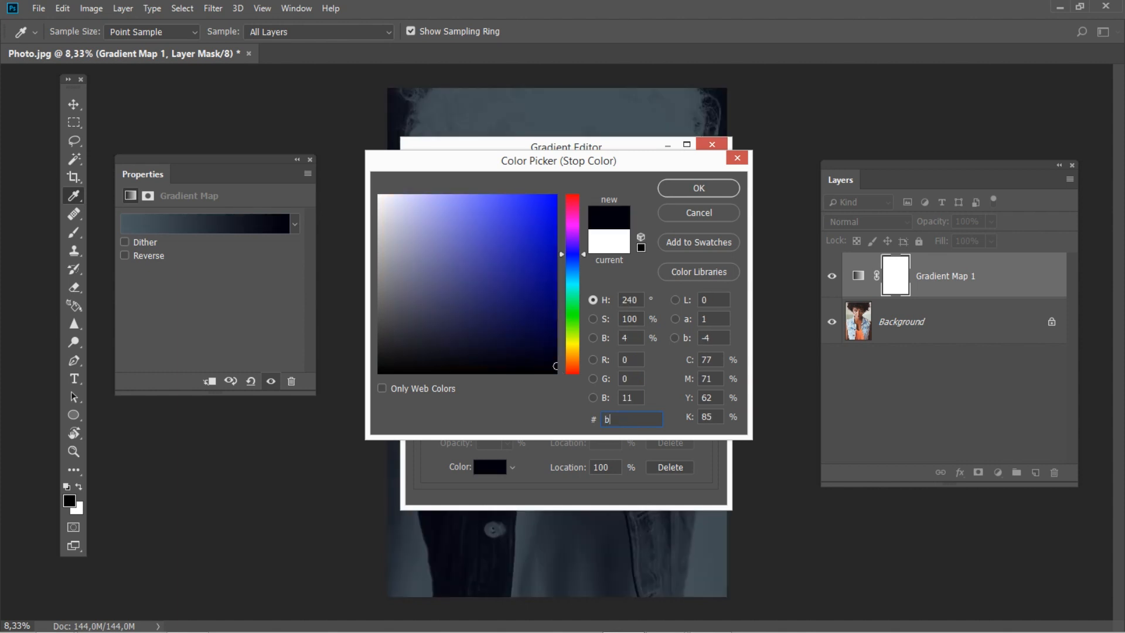
pyautogui.write('a8254')
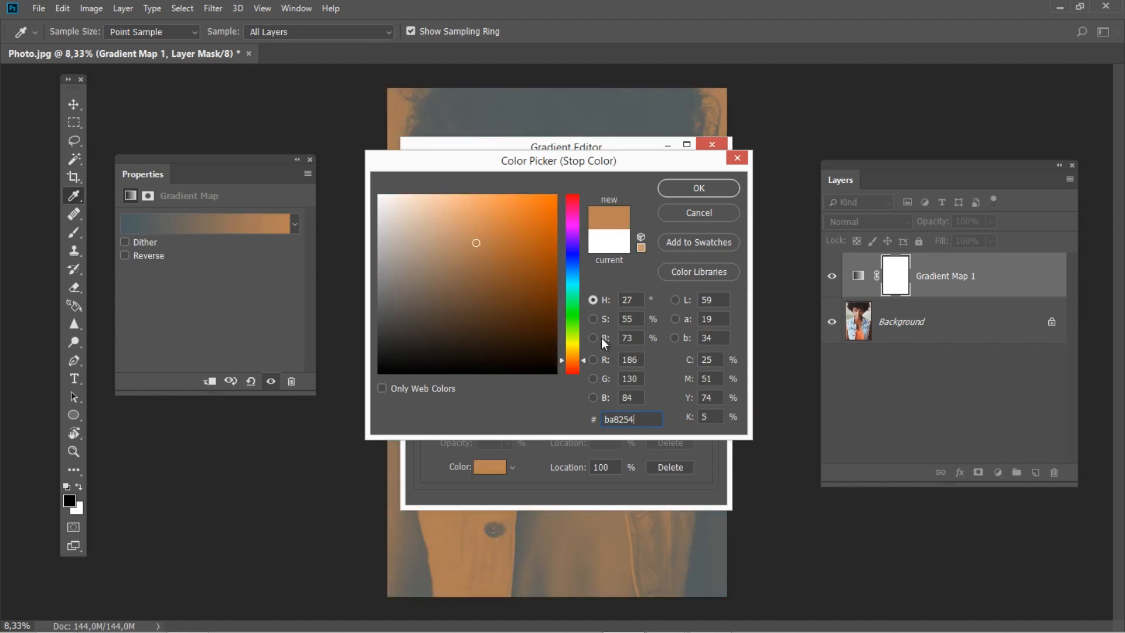
pyautogui.click(664, 188)
pyautogui.click(679, 182)
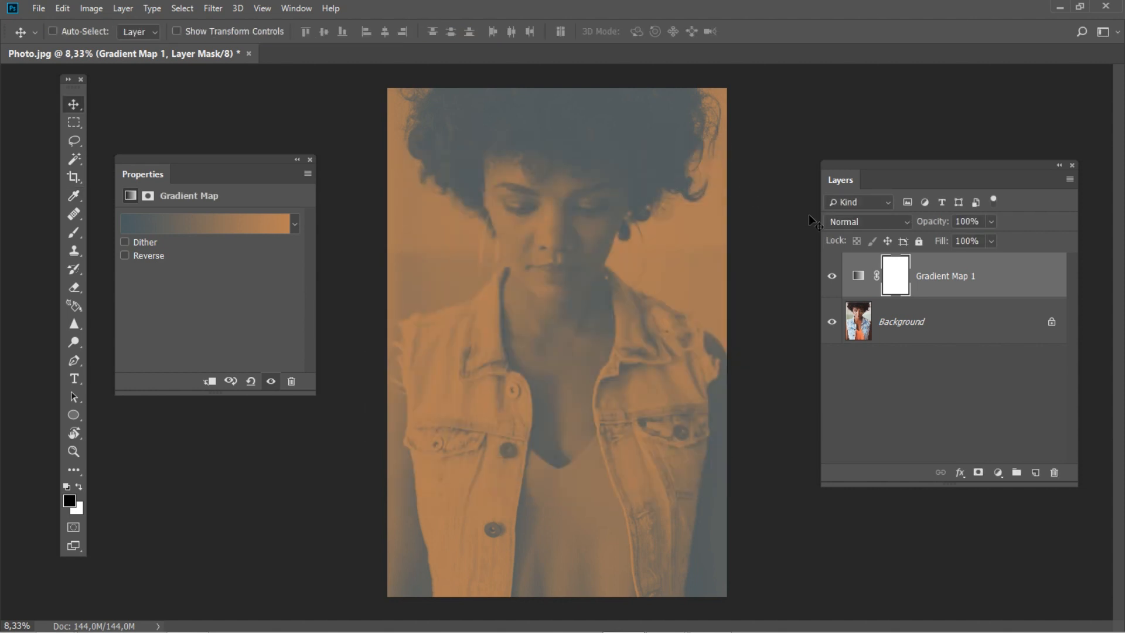
pyautogui.click(836, 223)
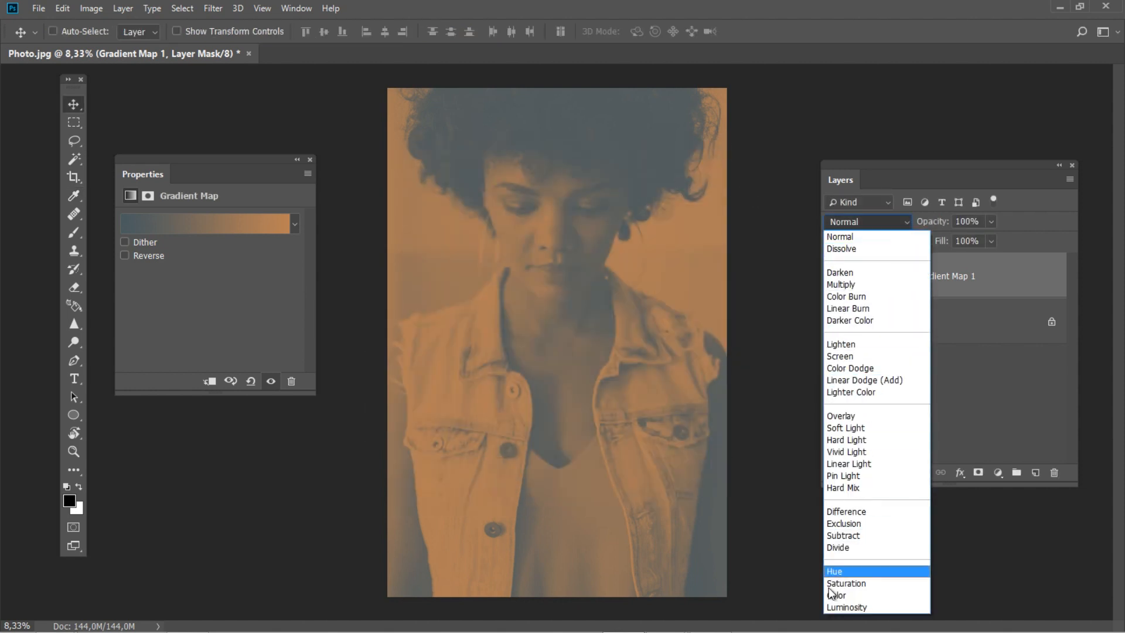
pyautogui.click(836, 595)
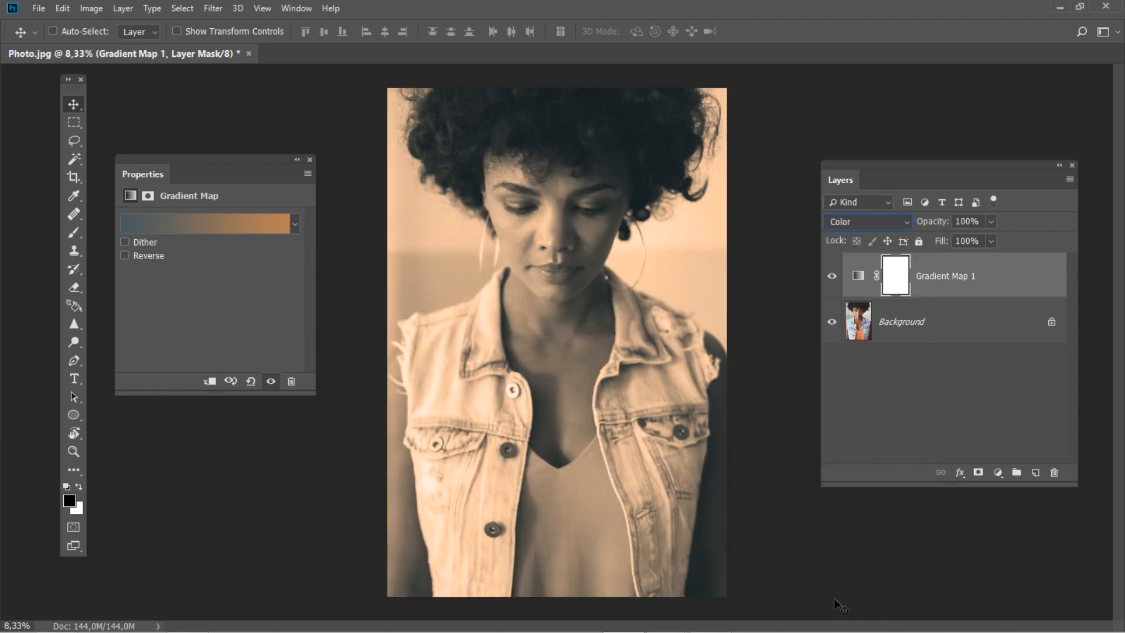
# - Add a Gradient fill layer above the Gradient Map layer, keeping the default layer options
pyautogui.click(124, 9)
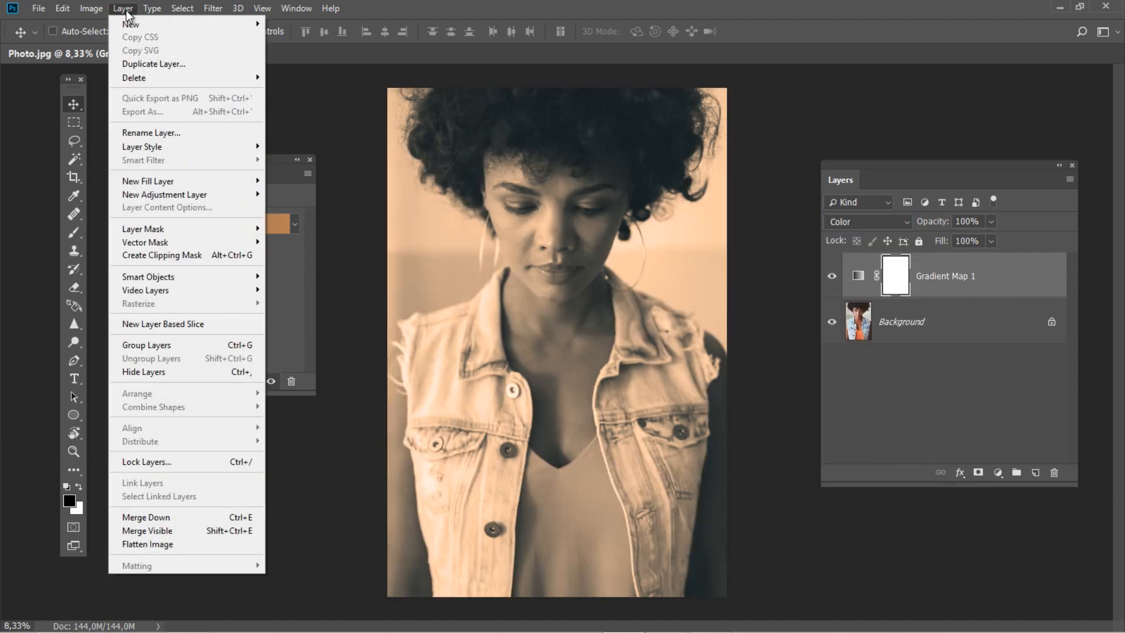
pyautogui.moveTo(214, 182)
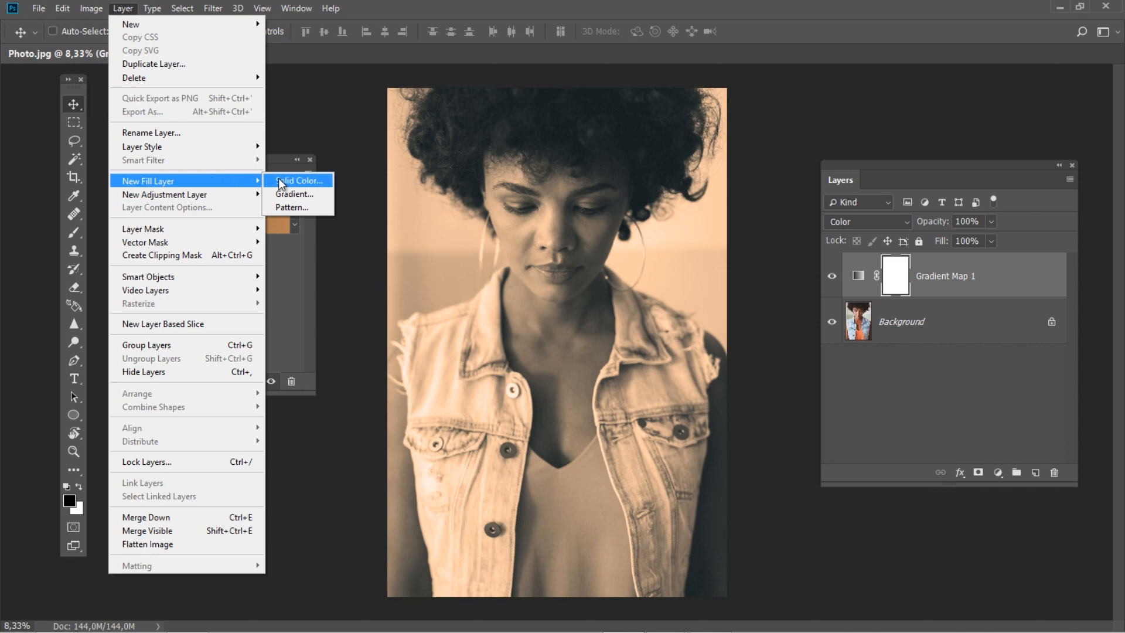
pyautogui.click(292, 195)
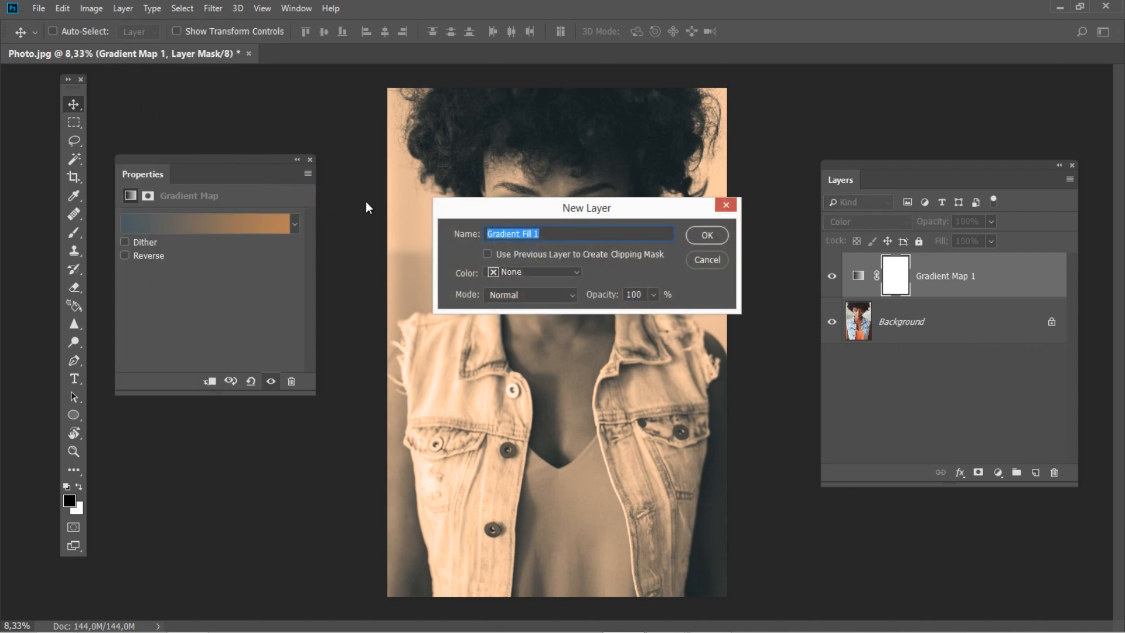
pyautogui.click(707, 235)
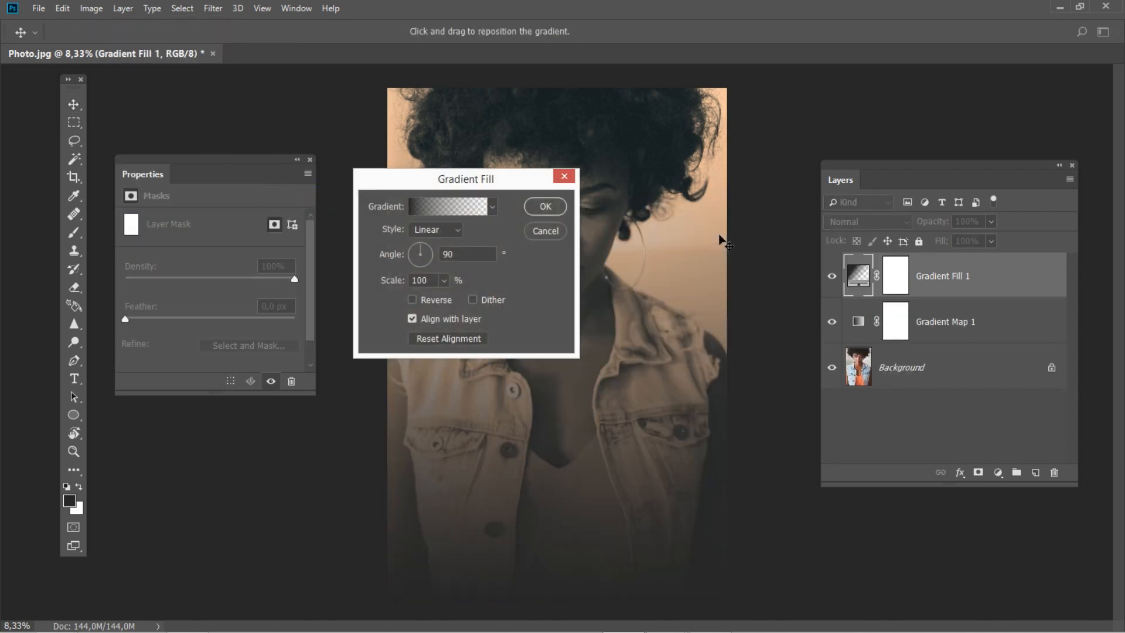
# - Set the gradient fill's style to Reflected and its angle to -50,53°
pyautogui.click(454, 230)
pyautogui.click(430, 280)
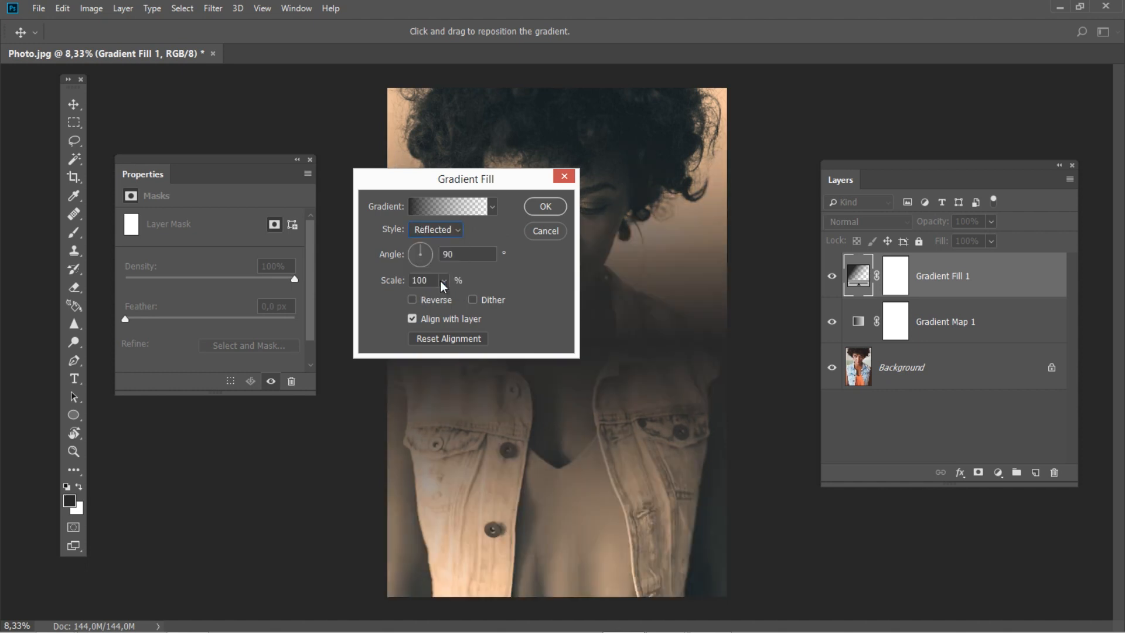
pyautogui.press('Tab')
pyautogui.write('-5')
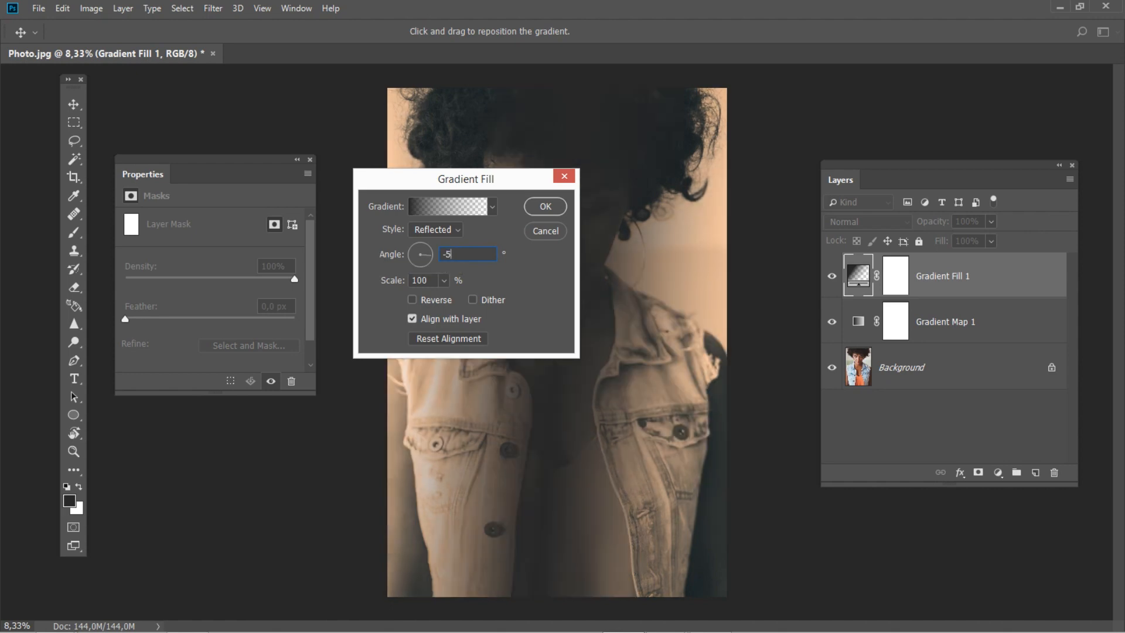
pyautogui.write('0,53')
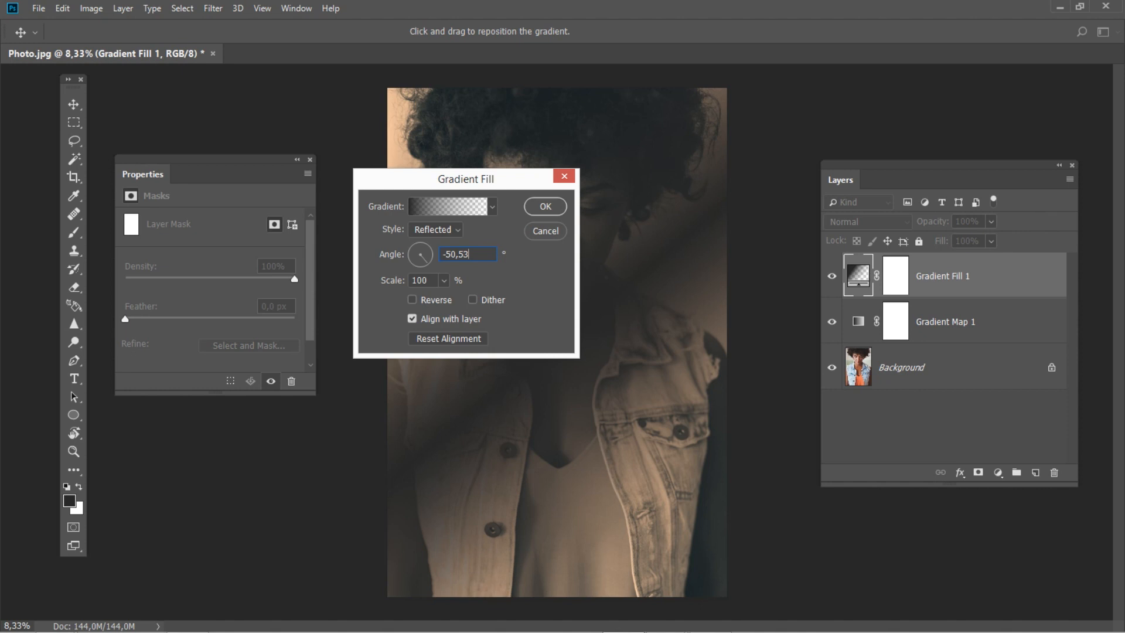
# - Edit the fill's gradient and set its start color stop, at location 0%, to #89515e
pyautogui.click(426, 205)
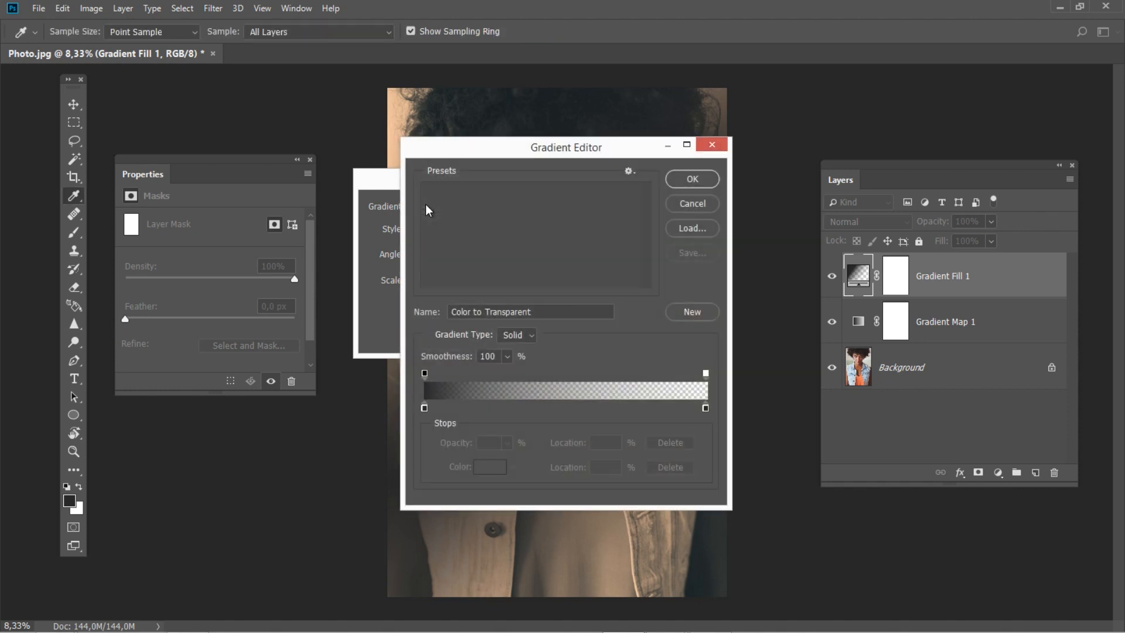
pyautogui.click(424, 406)
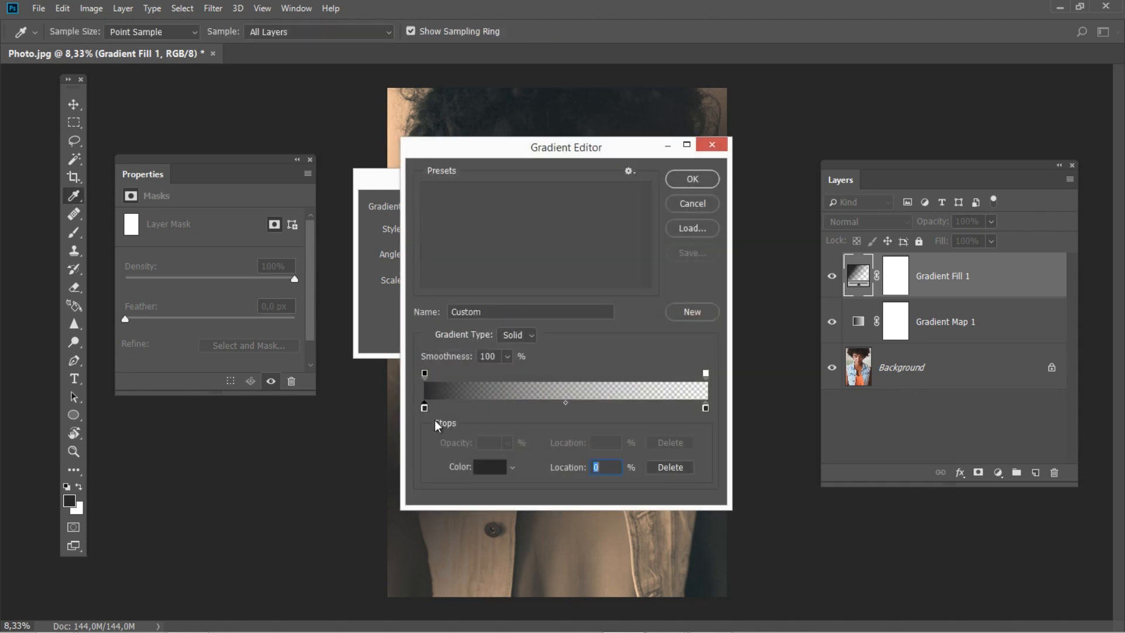
pyautogui.click(484, 464)
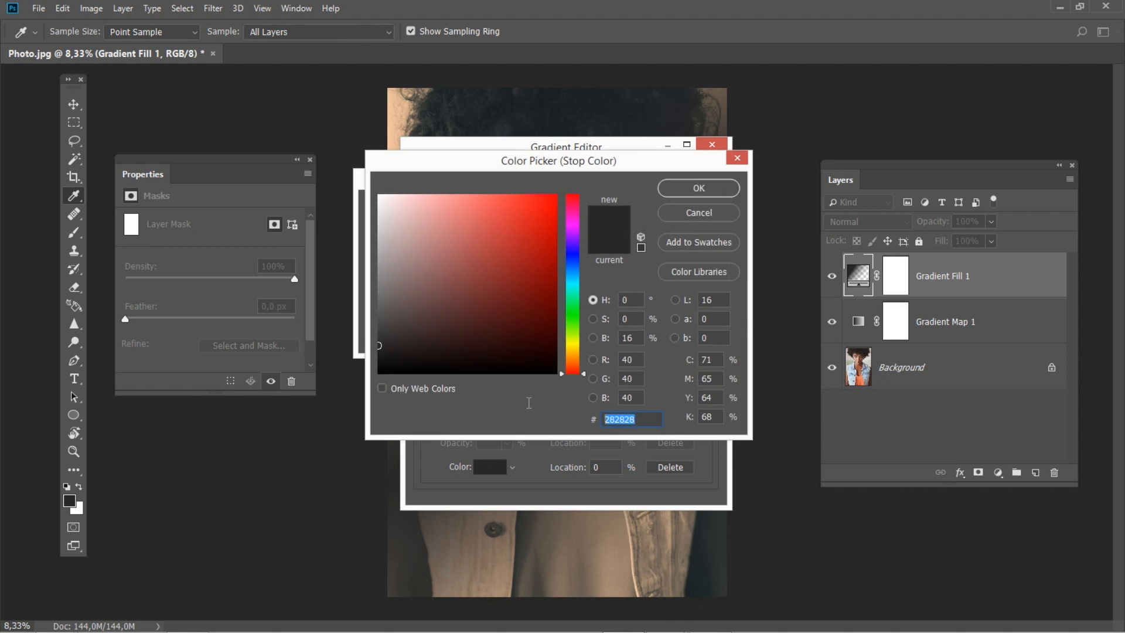
pyautogui.write('89')
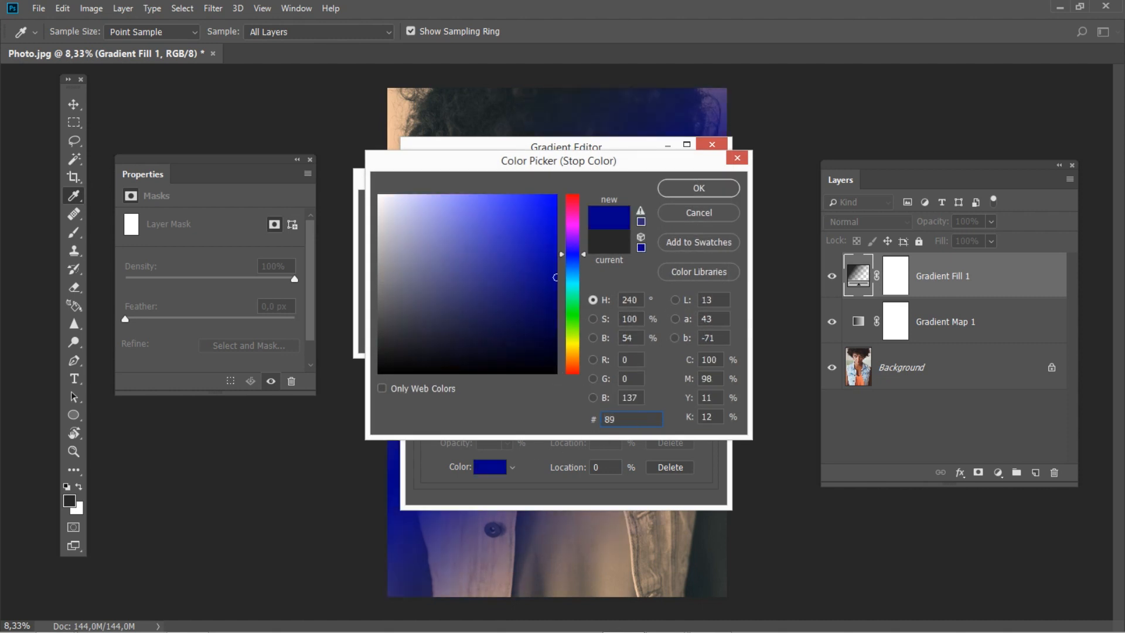
pyautogui.write('515')
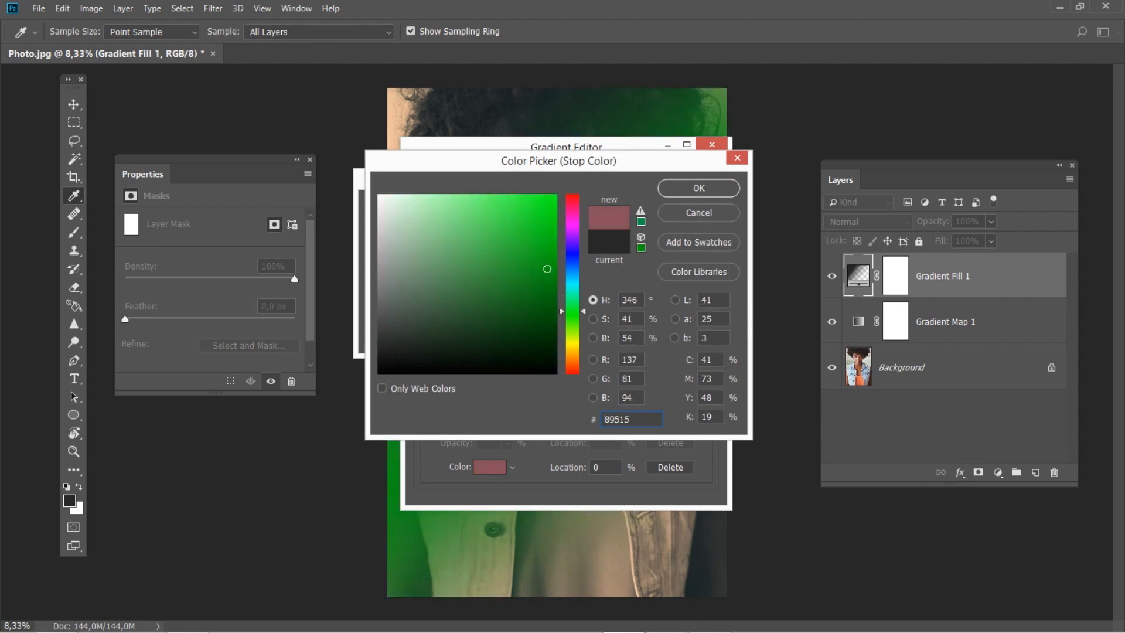
pyautogui.write('e')
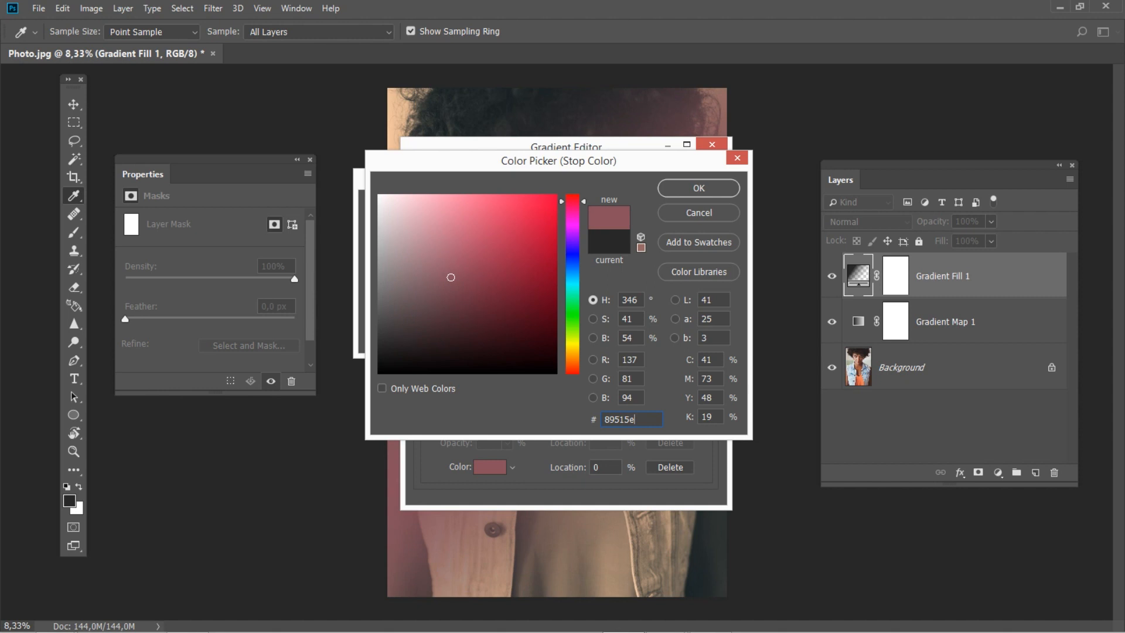
pyautogui.click(685, 186)
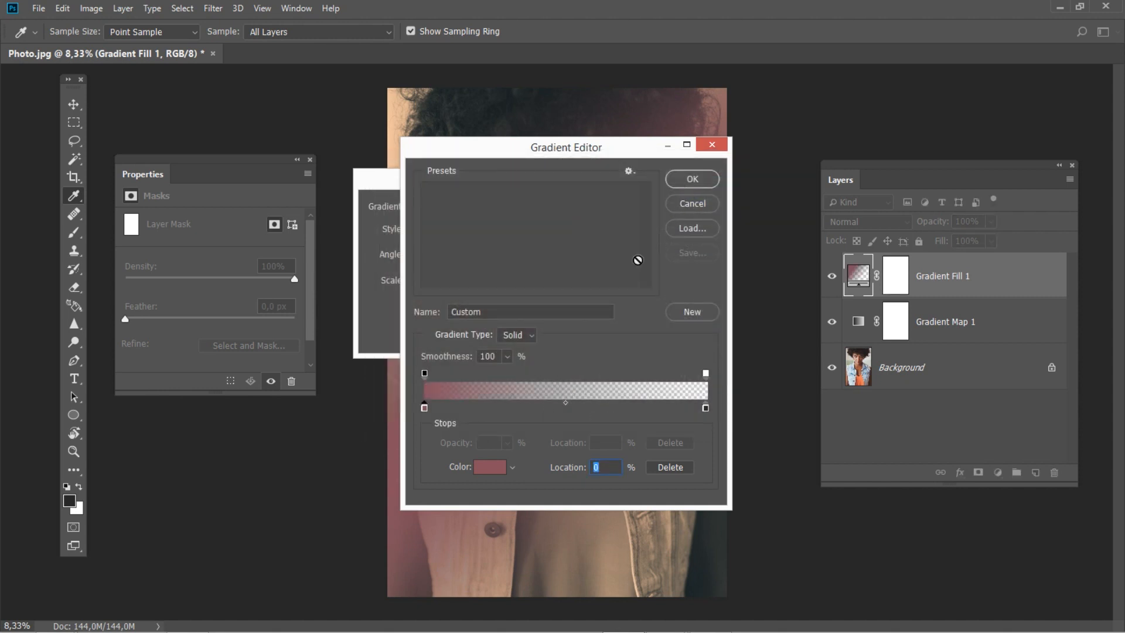
# - Add a middle color stop to the fill's gradient at location 46% and set its color to #d26348
pyautogui.moveTo(549, 413); pyautogui.dragTo(554, 408)
pyautogui.click(497, 467)
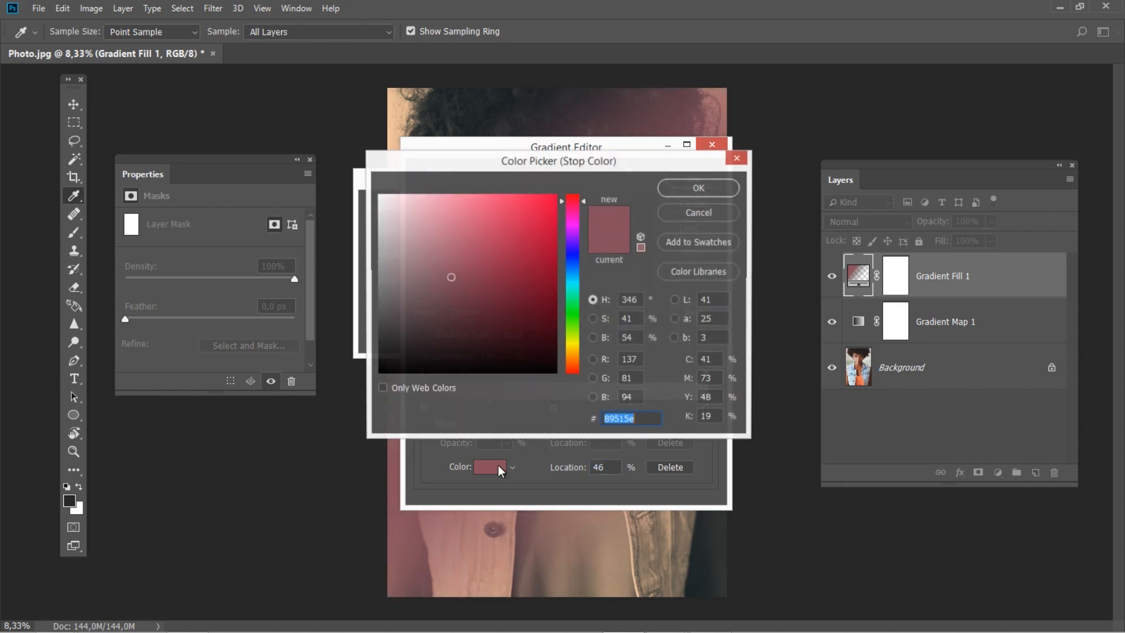
pyautogui.write('d')
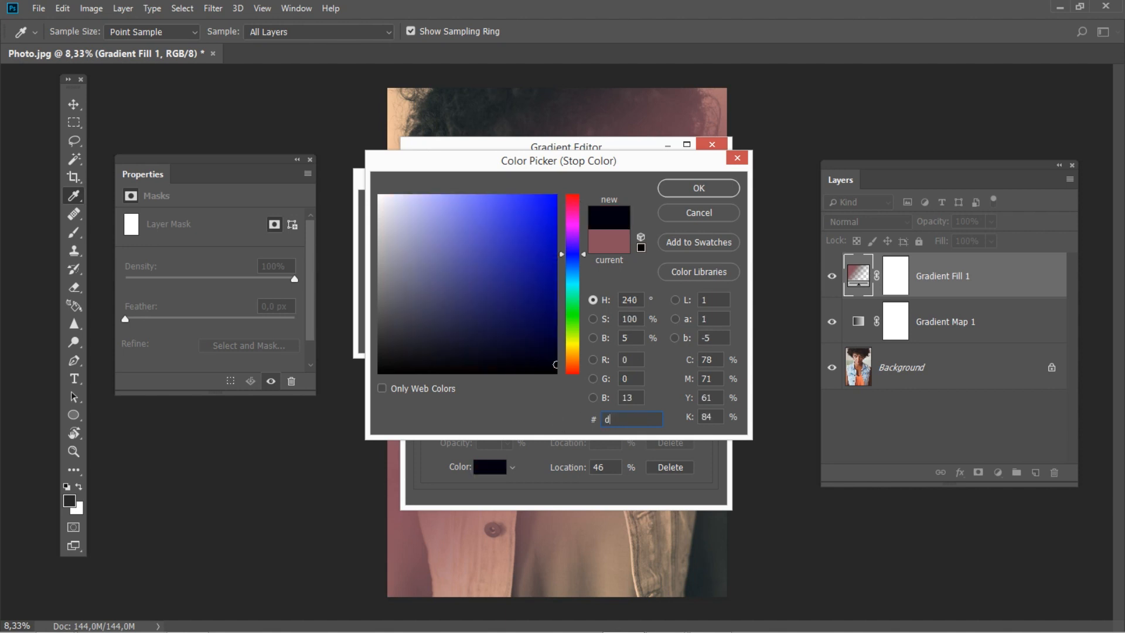
pyautogui.write('26348')
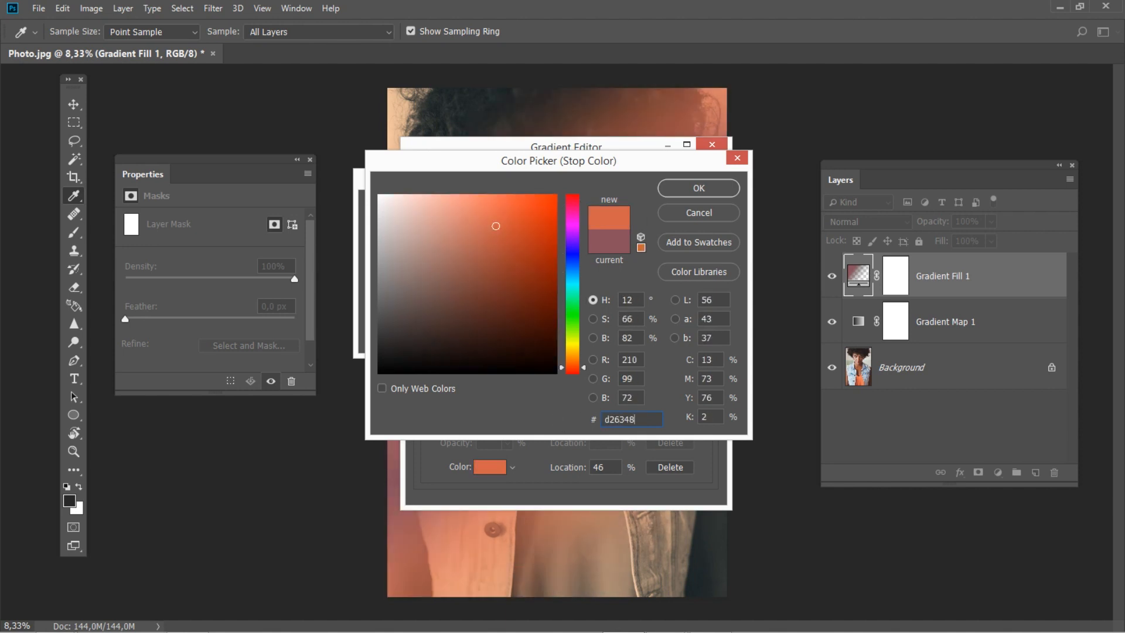
pyautogui.click(674, 192)
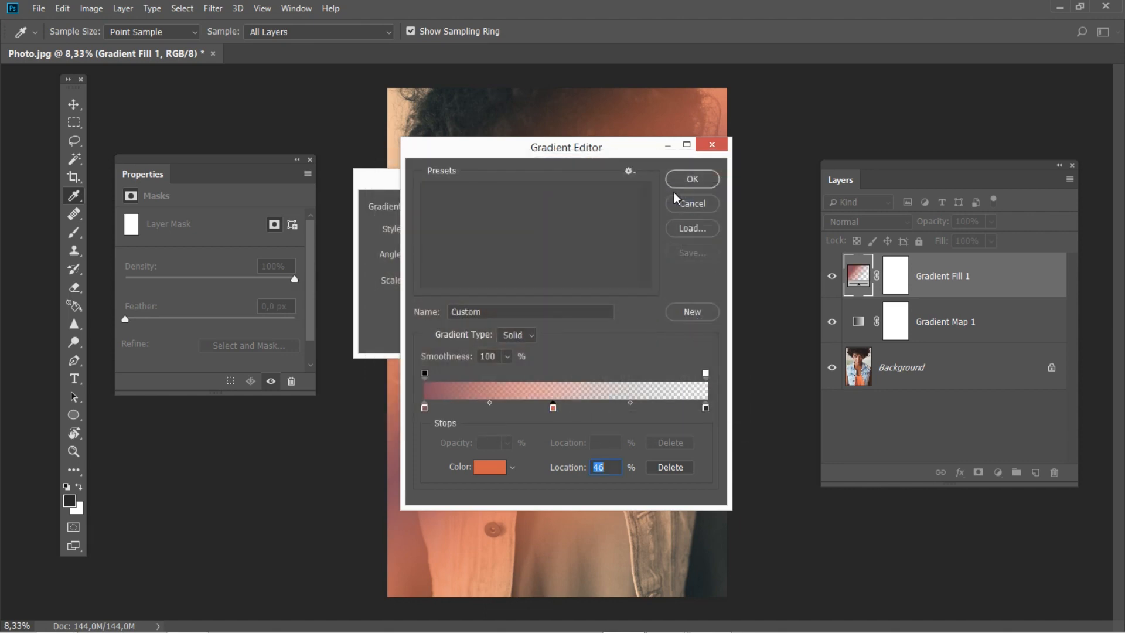
# - Set the color of the fill gradient's end color stop, at location 100%, to #ff9f3b
pyautogui.click(706, 408)
pyautogui.click(487, 469)
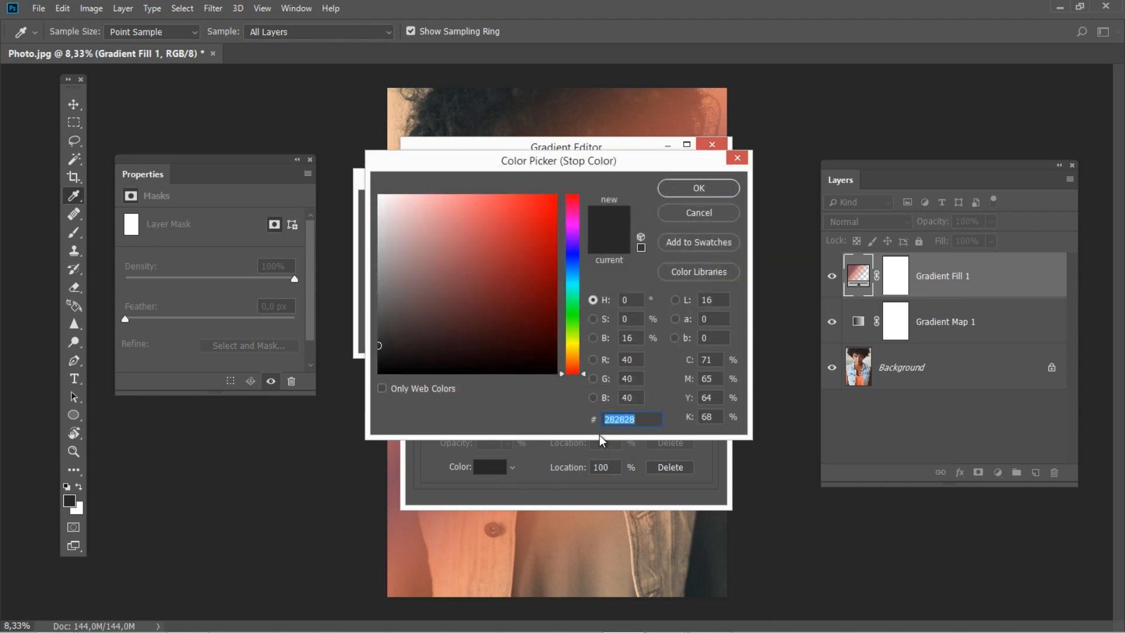
pyautogui.write('ff')
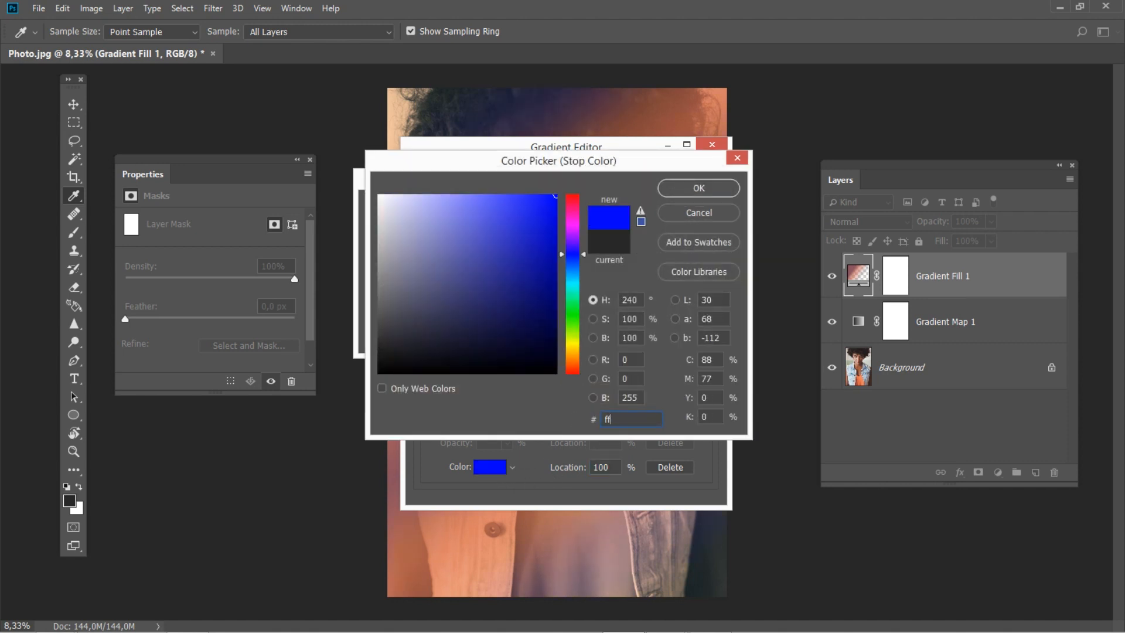
pyautogui.write('9f3b')
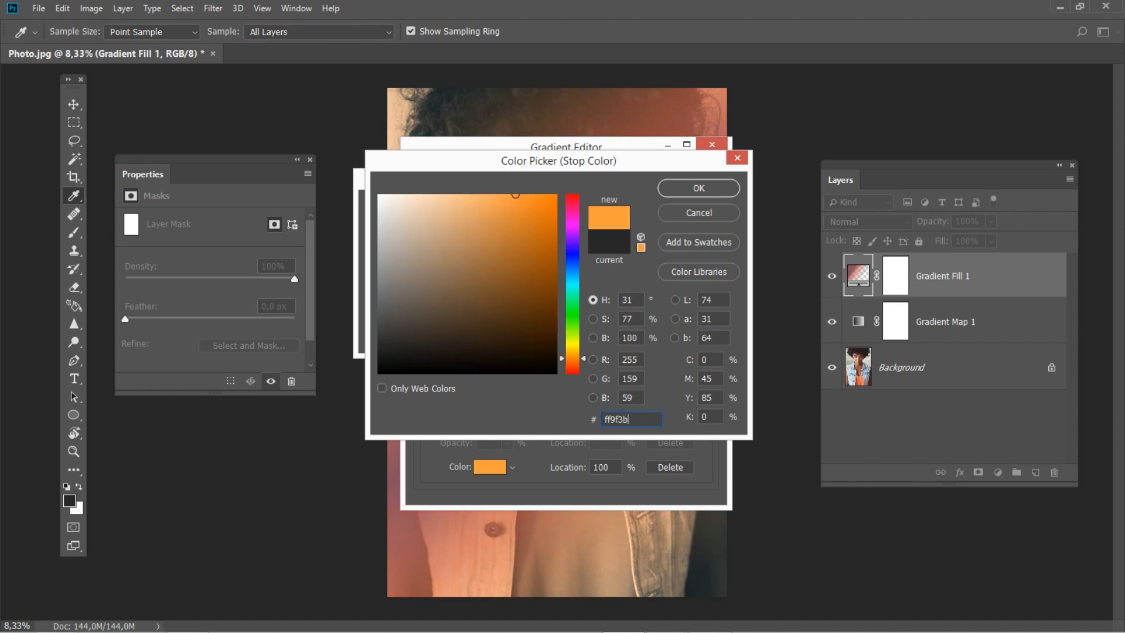
pyautogui.click(669, 193)
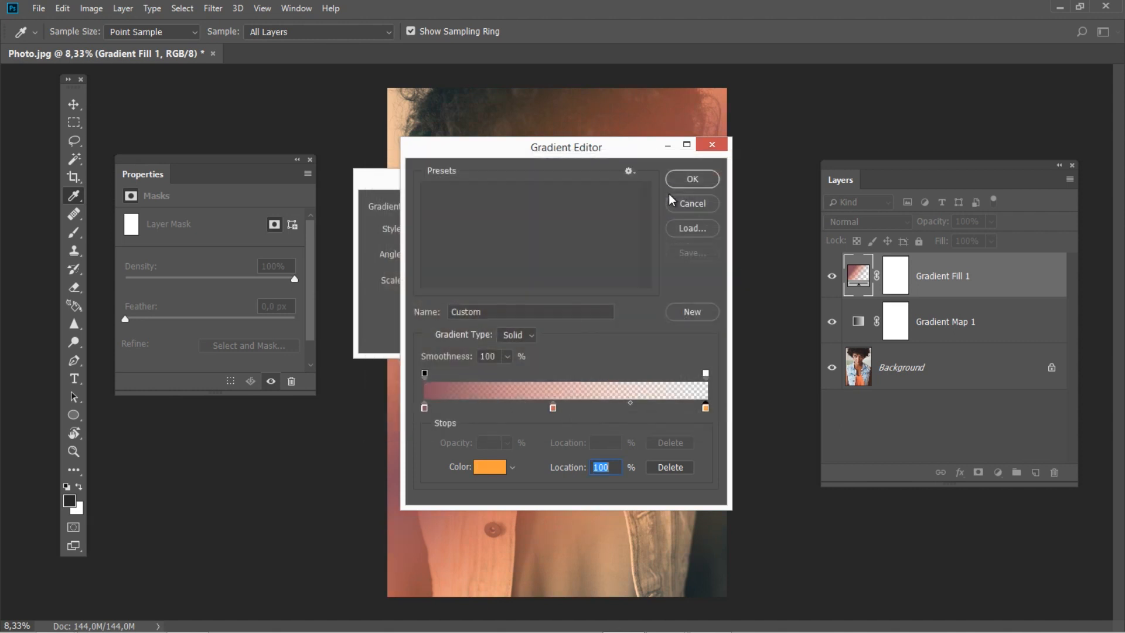
# - Raise the opacity of the gradient's end opacity stop, at location 100%, to 100%
pyautogui.click(705, 373)
pyautogui.click(507, 443)
pyautogui.moveTo(505, 459); pyautogui.dragTo(588, 461)
pyautogui.click(588, 421)
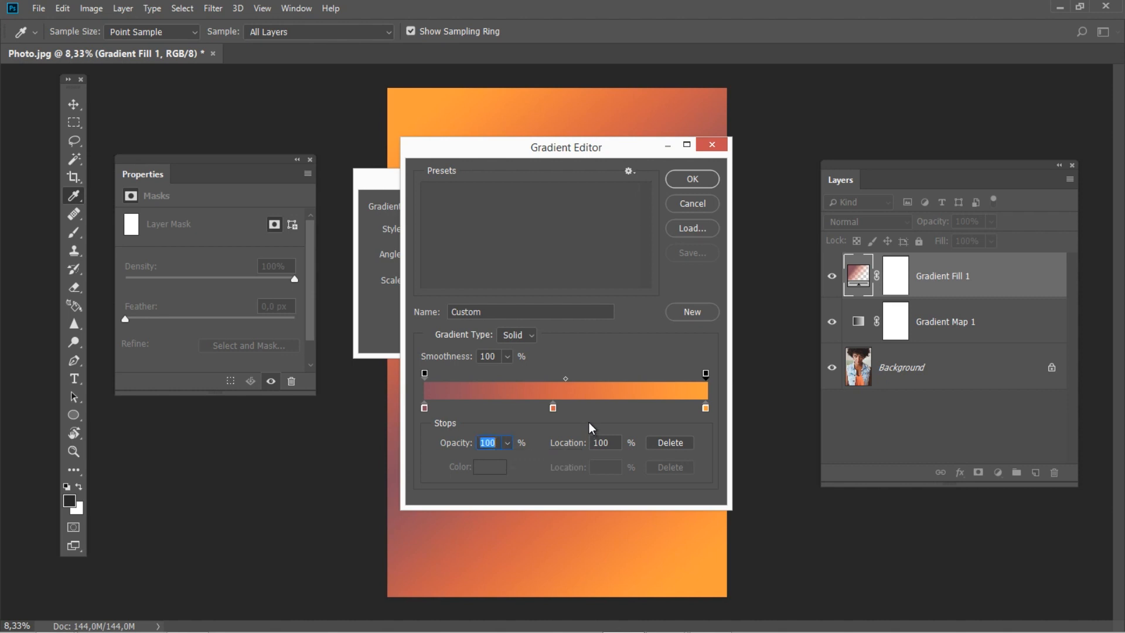
# - Accept the edited gradient and fill settings, and set the gradient fill layer's blend mode to Lighten
pyautogui.click(679, 181)
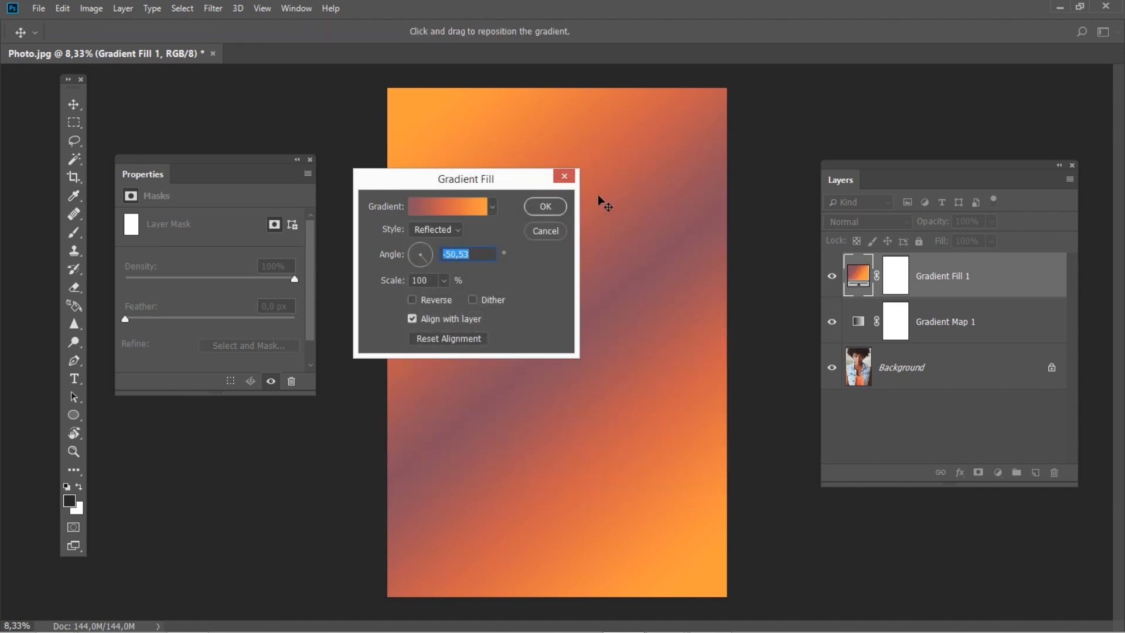
pyautogui.press('Return')
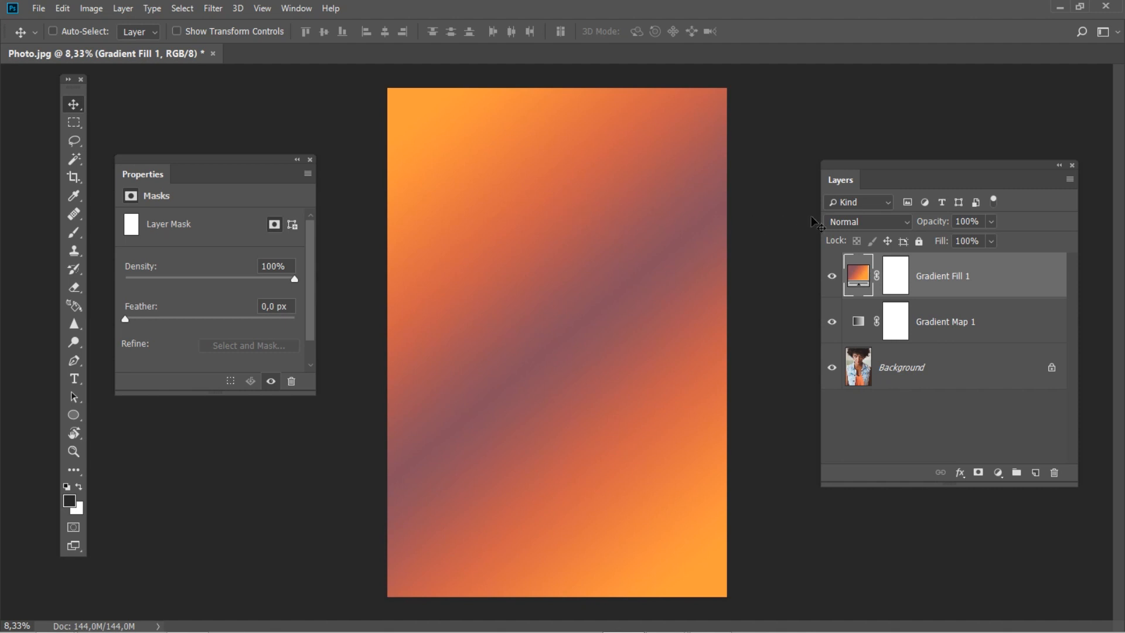
pyautogui.click(832, 219)
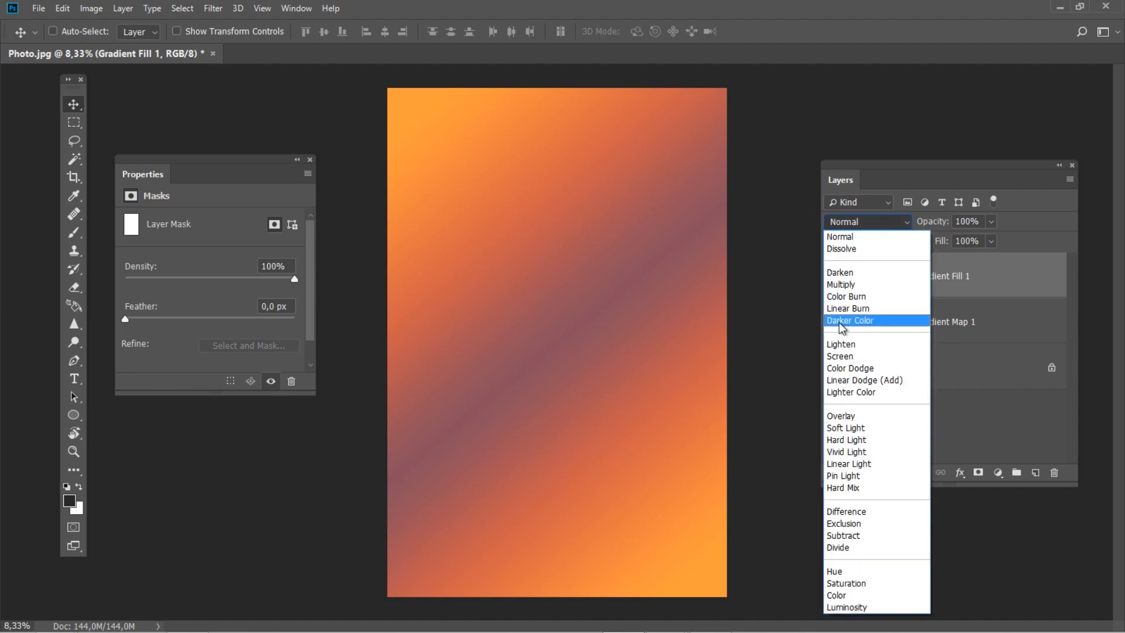
pyautogui.click(841, 345)
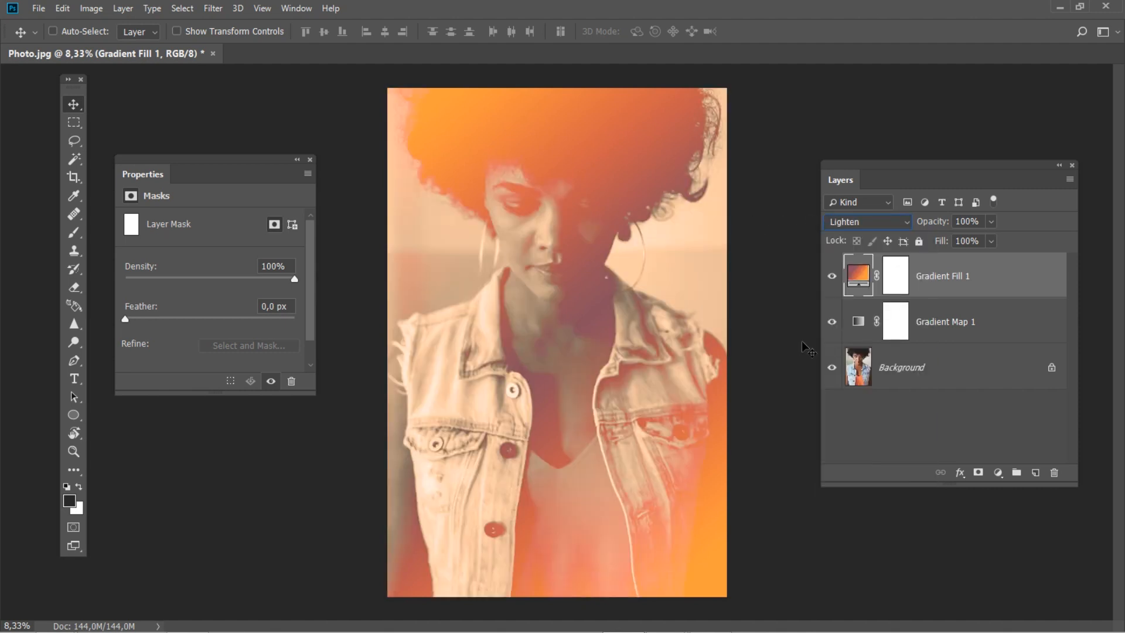
# - Add a second Gradient fill layer above the first one, keeping the default layer options
pyautogui.click(120, 8)
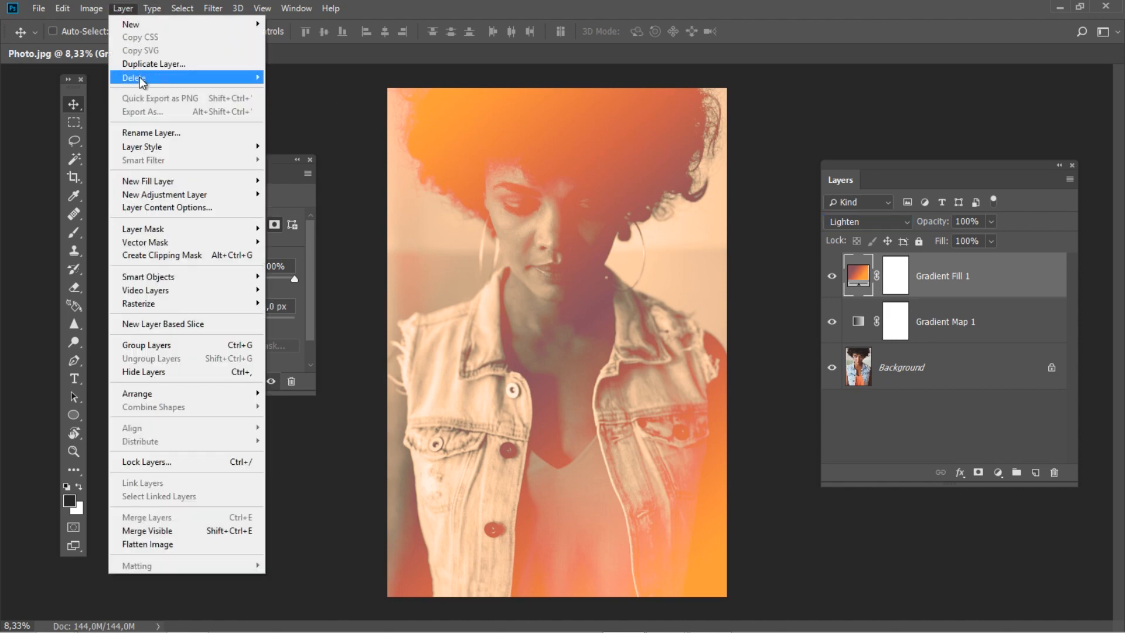
pyautogui.moveTo(183, 180)
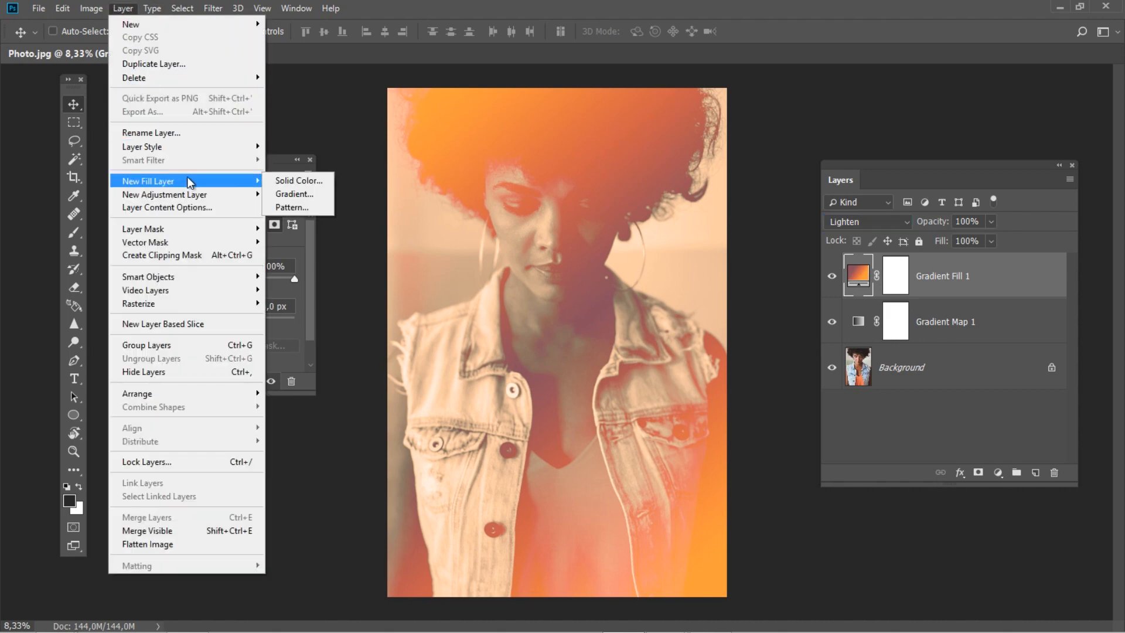
pyautogui.click(284, 193)
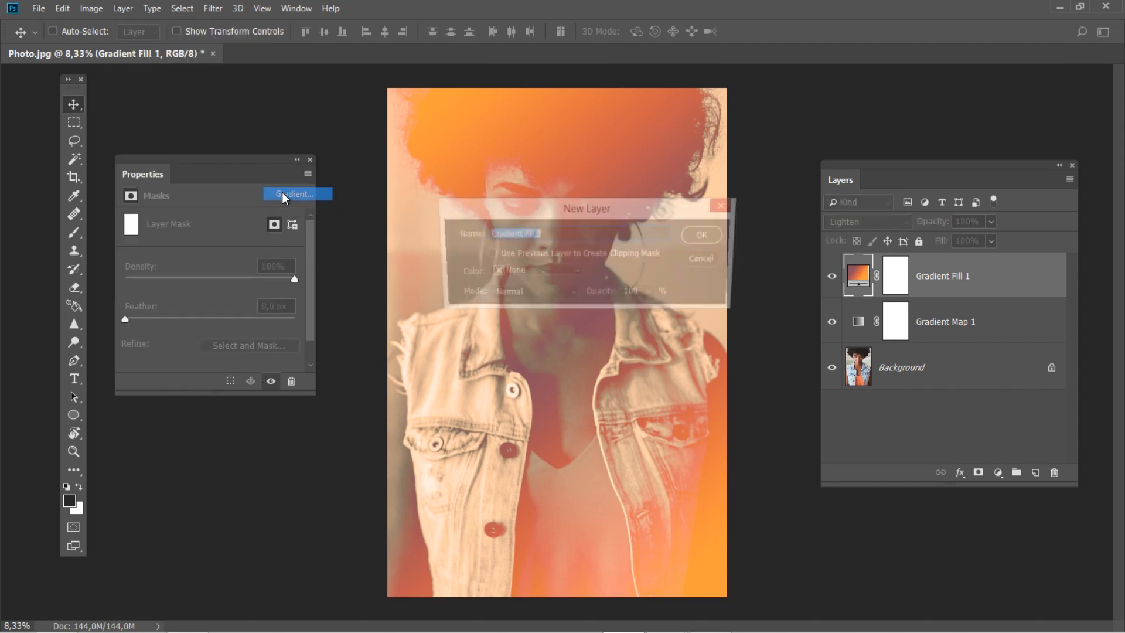
pyautogui.click(706, 236)
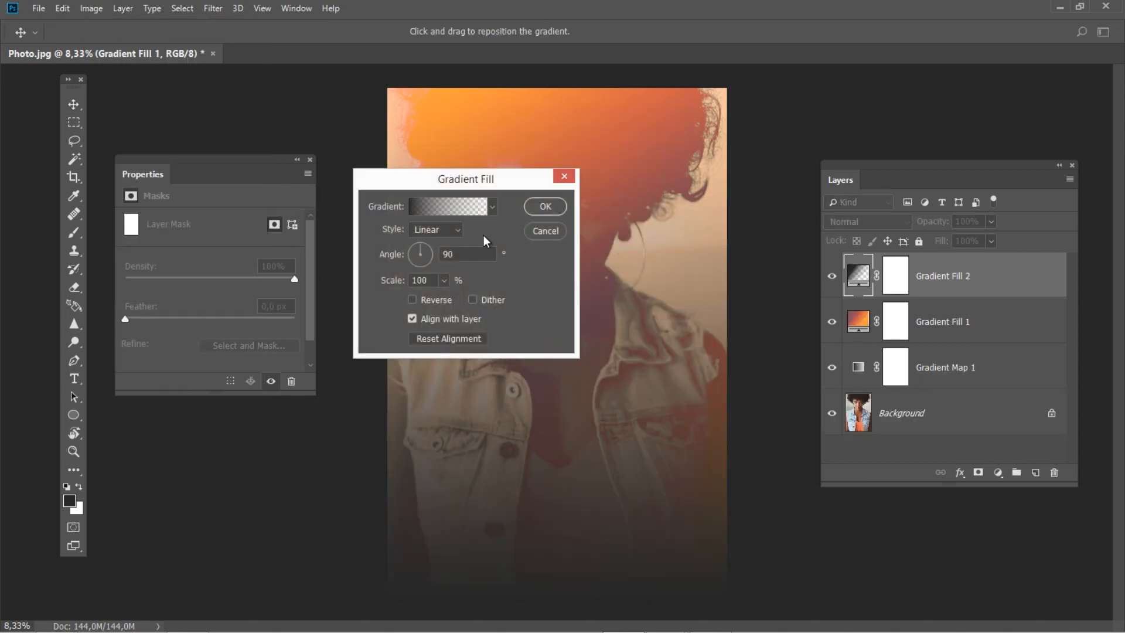
# - Set the second gradient fill's style to Reflected and its angle to -160°
pyautogui.click(441, 229)
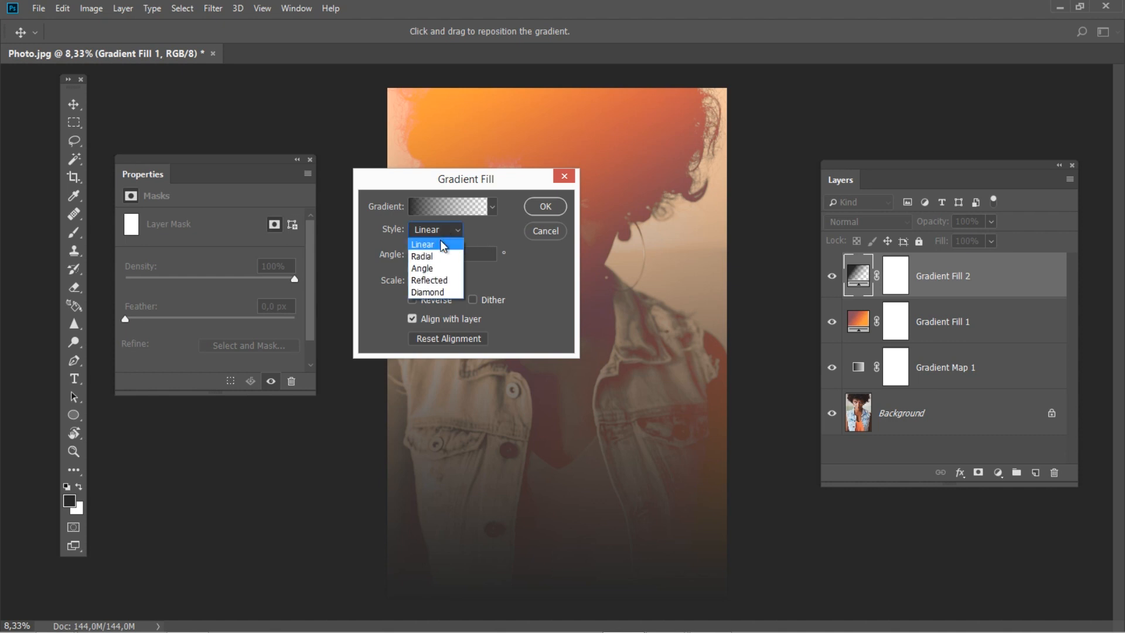
pyautogui.click(441, 281)
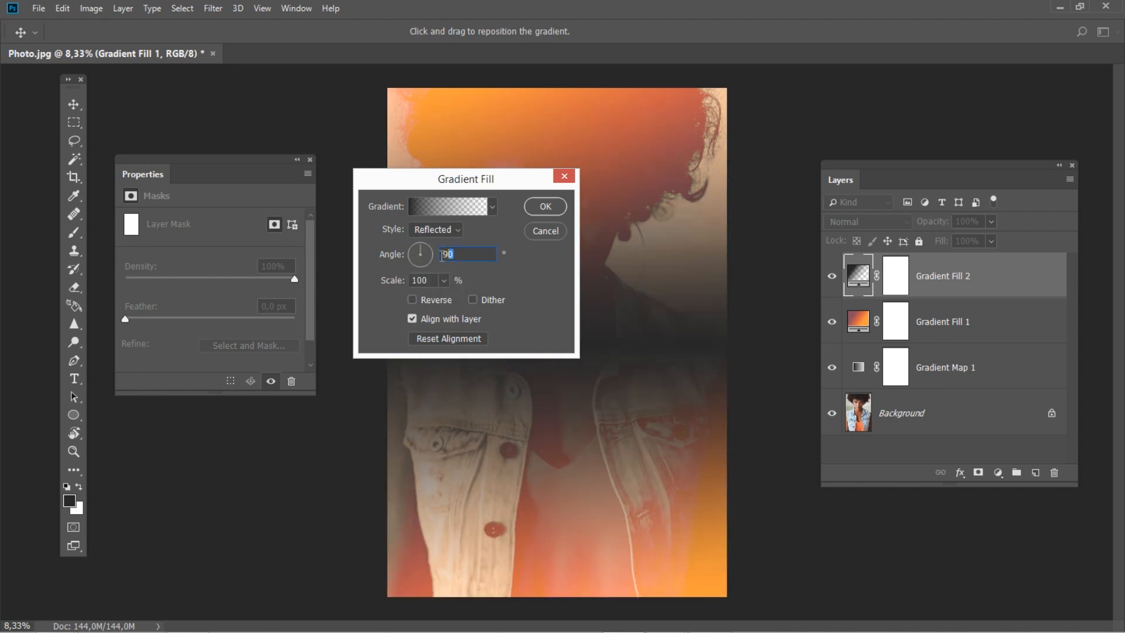
pyautogui.write('-160')
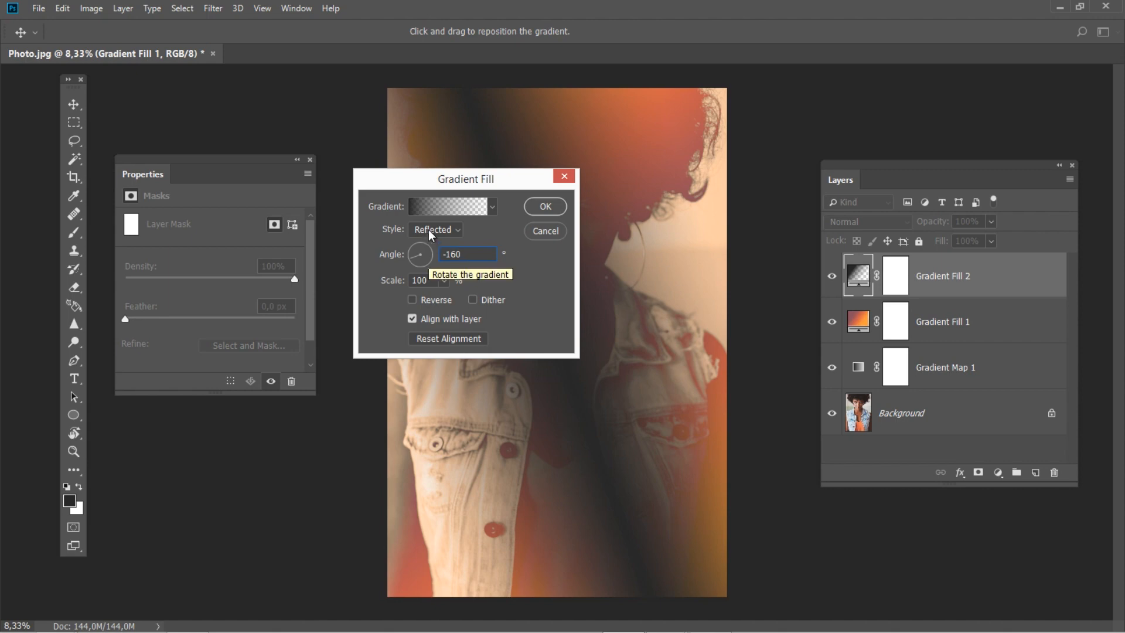
# - Edit the second fill's gradient, moving its start color stop to location 26% and setting its color to #fd605b
pyautogui.click(432, 206)
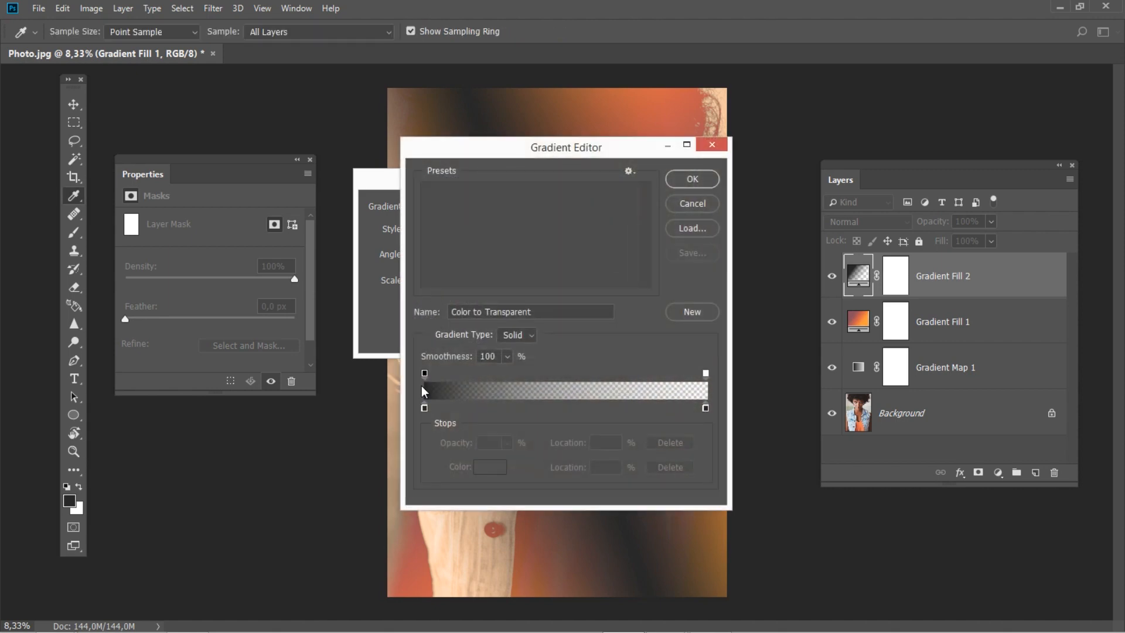
pyautogui.moveTo(424, 409); pyautogui.dragTo(497, 406)
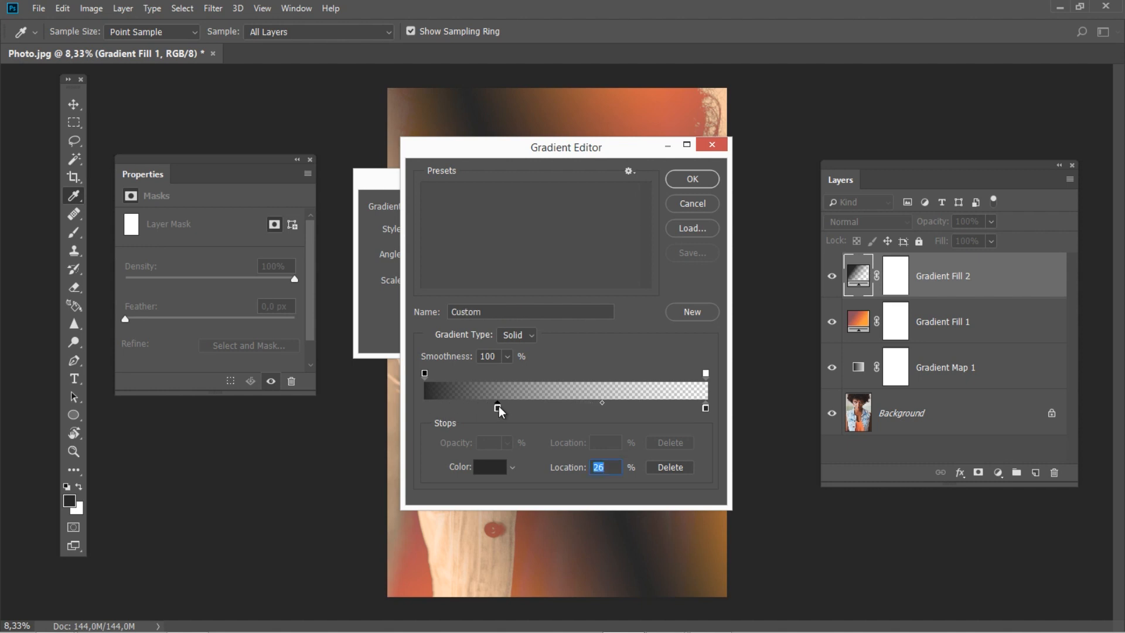
pyautogui.click(486, 463)
pyautogui.write('fd605b')
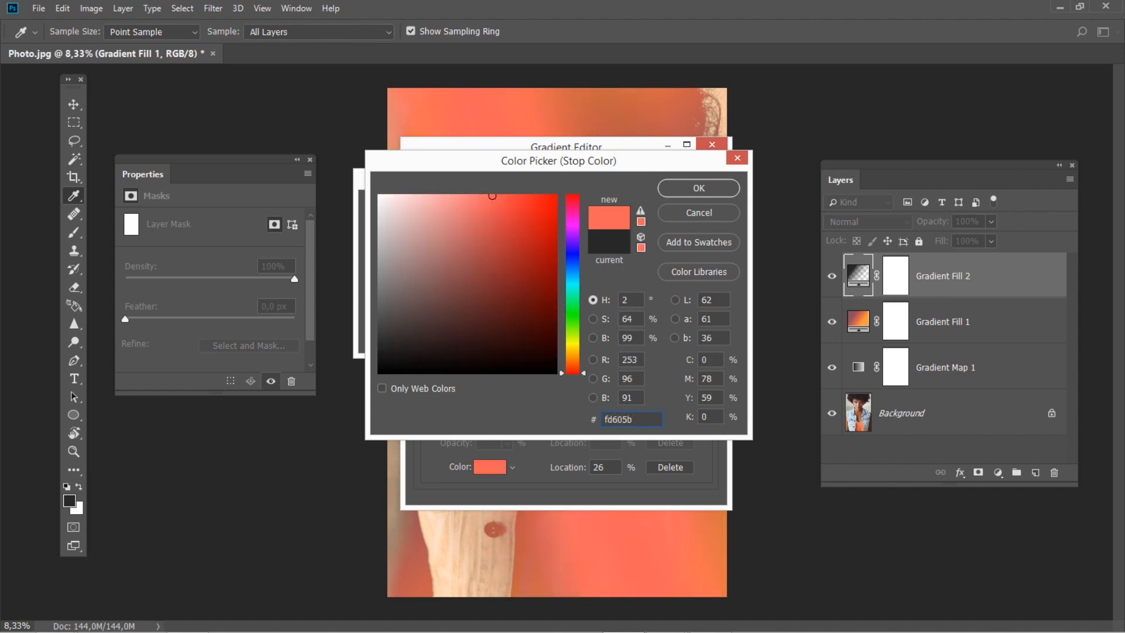
pyautogui.click(677, 189)
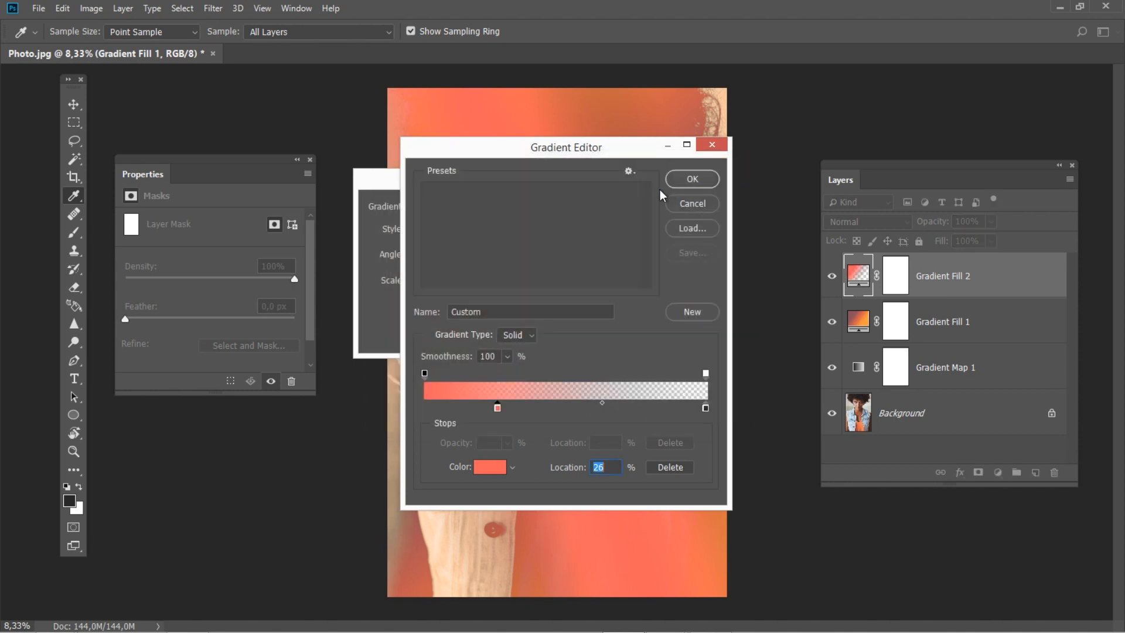
# - Add a color stop to the second fill's gradient at location 46% and set its color to #533664
pyautogui.moveTo(565, 408); pyautogui.dragTo(554, 408)
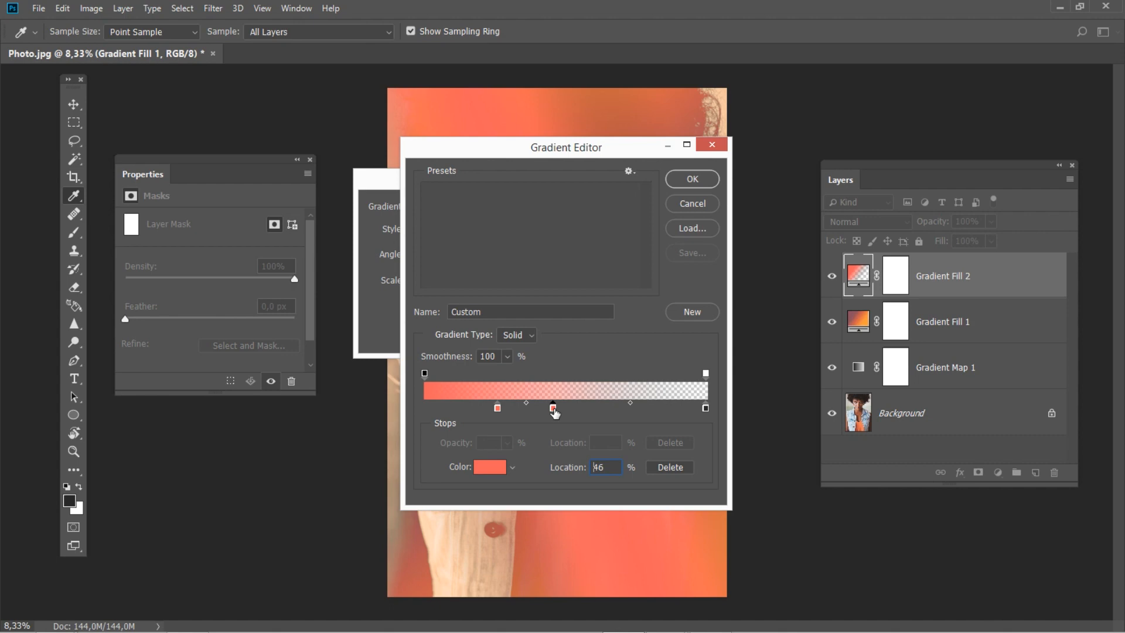
pyautogui.click(487, 463)
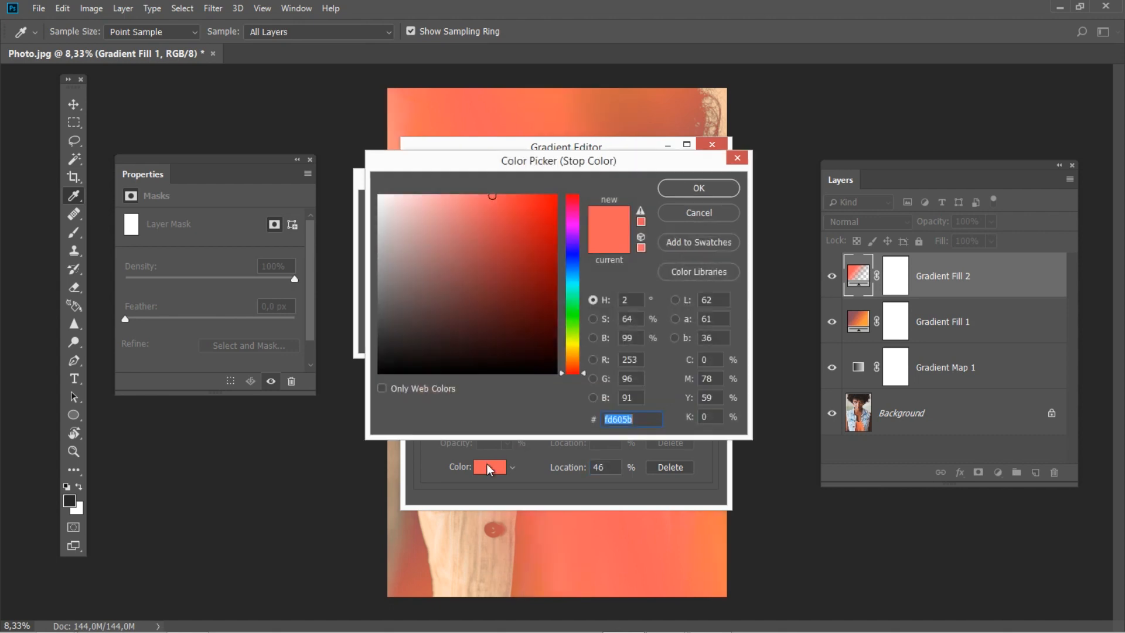
pyautogui.write('5')
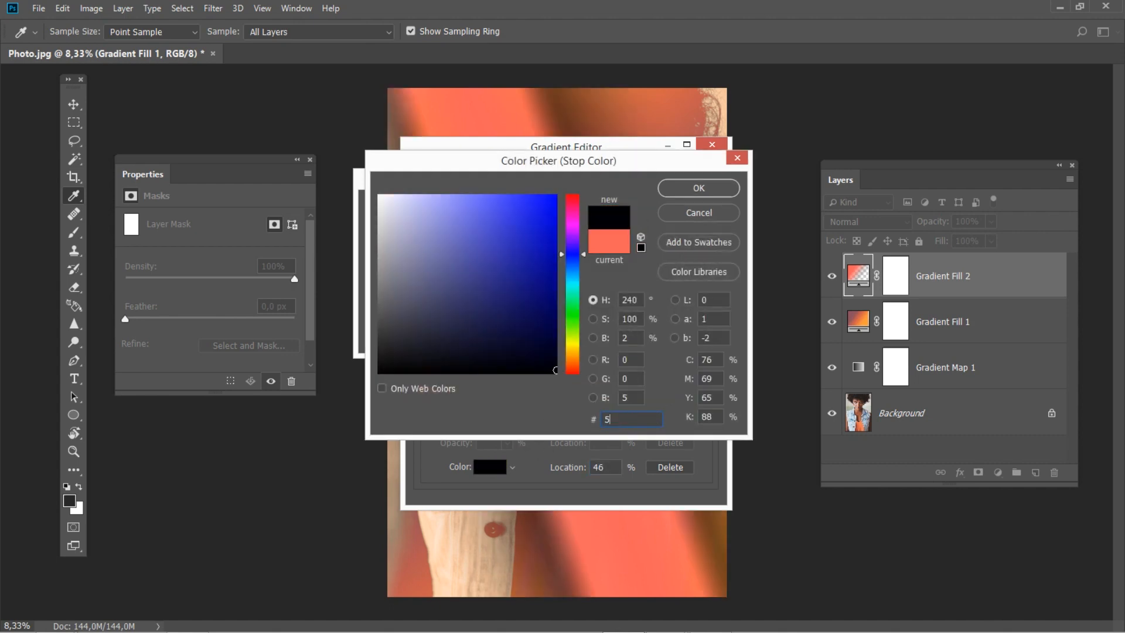
pyautogui.write('33664')
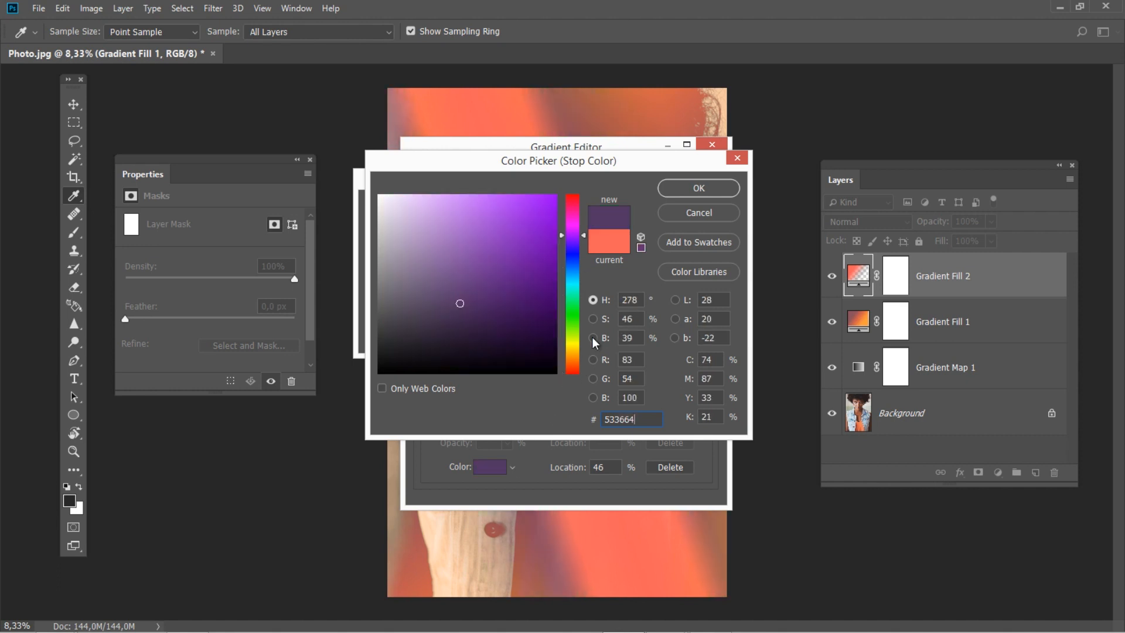
pyautogui.click(664, 189)
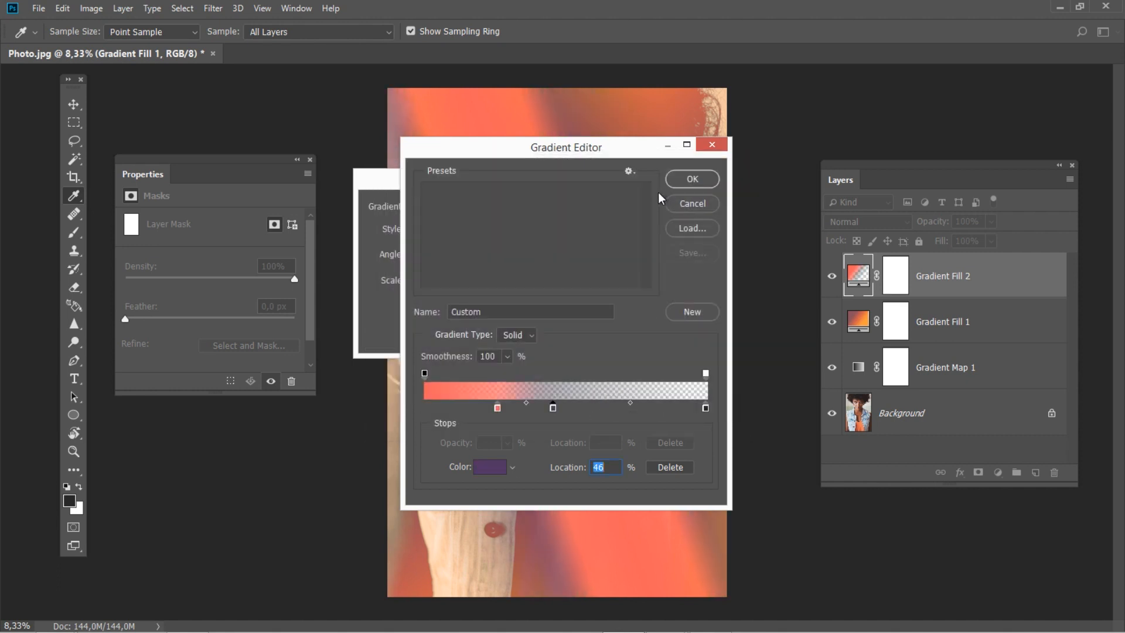
# - Add another color stop to the gradient at location 76% and set its color to #e05929
pyautogui.moveTo(610, 408); pyautogui.dragTo(639, 407)
pyautogui.click(492, 467)
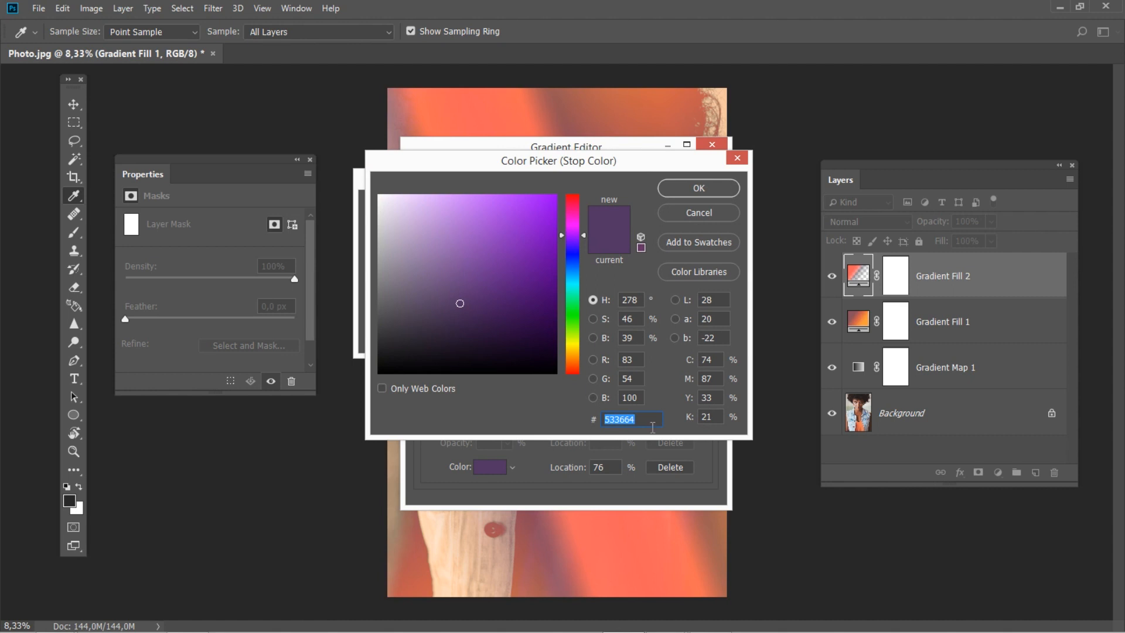
pyautogui.write('e0')
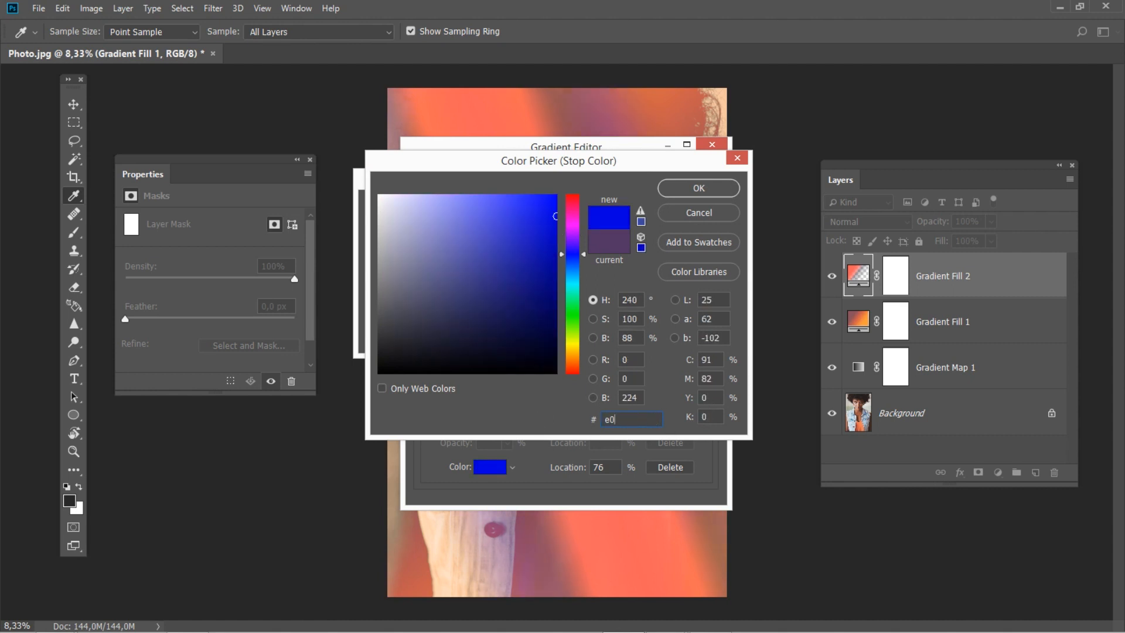
pyautogui.write('5929')
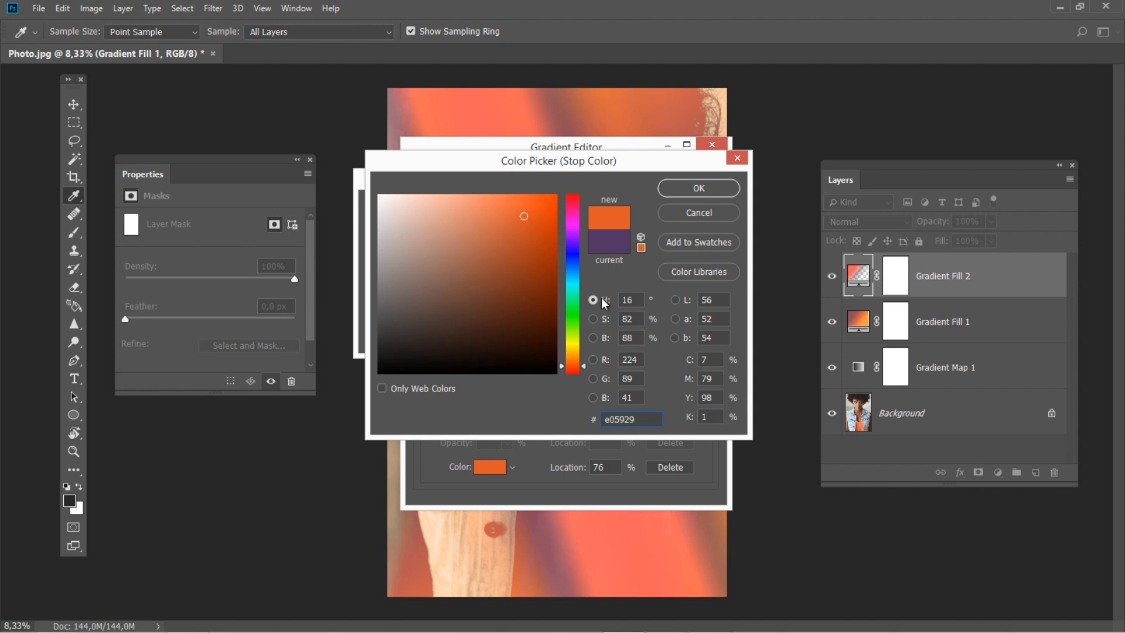
pyautogui.click(663, 188)
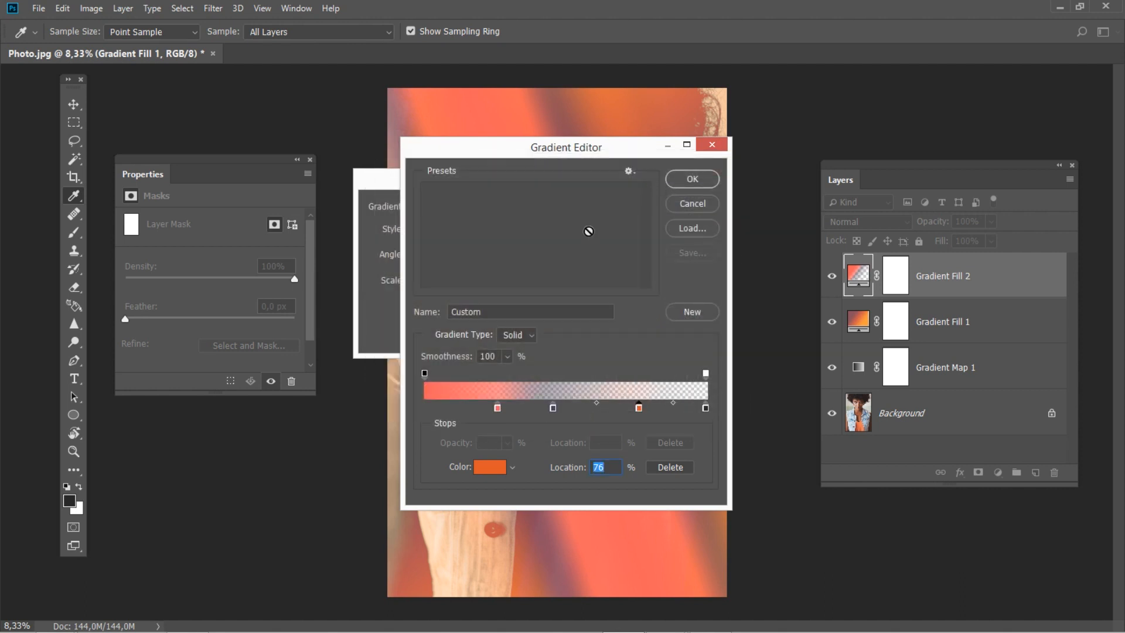
# - Set the gradient's start opacity stop to 0% opacity and add a stop with 100% opacity at location 16%
pyautogui.click(425, 373)
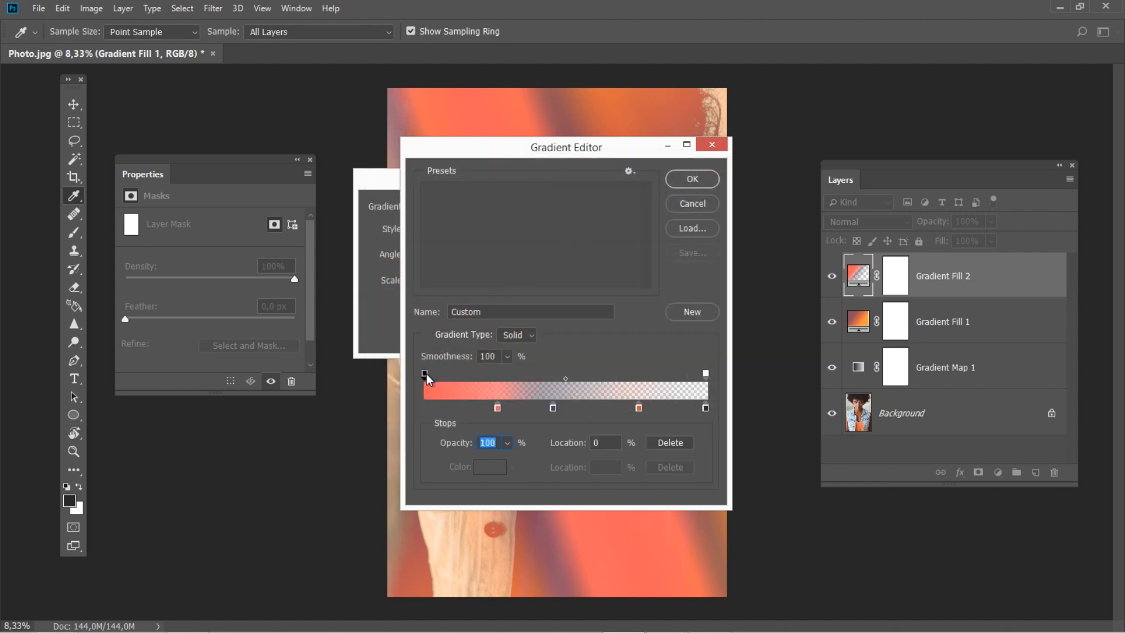
pyautogui.moveTo(505, 445); pyautogui.dragTo(427, 459)
pyautogui.click(475, 374)
pyautogui.moveTo(475, 378); pyautogui.dragTo(472, 378)
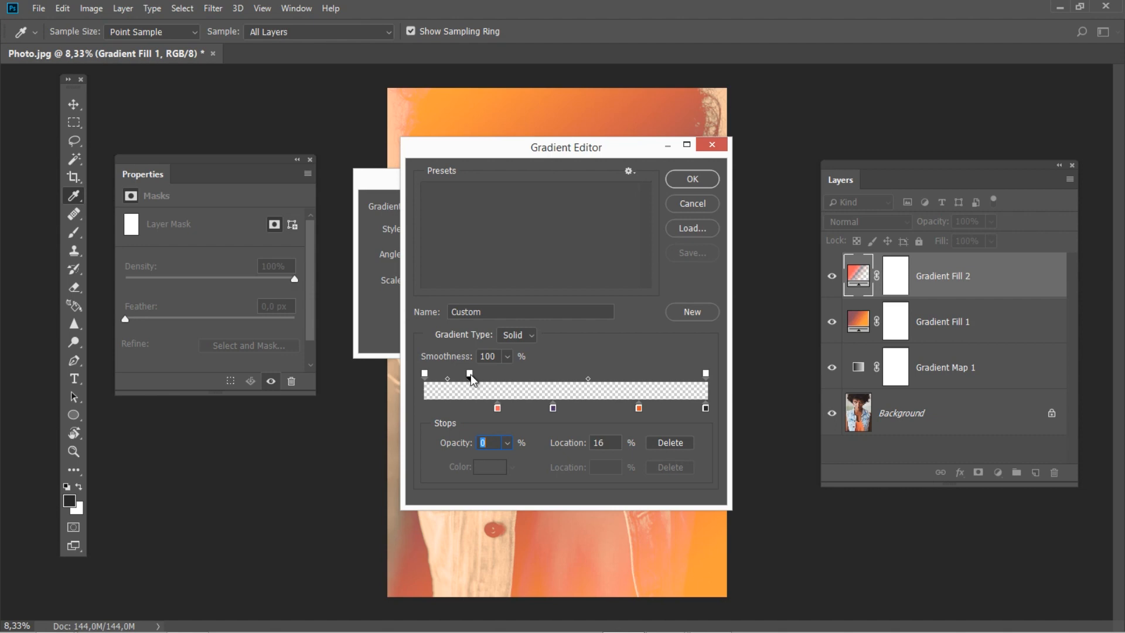
pyautogui.click(510, 446)
pyautogui.moveTo(511, 463); pyautogui.dragTo(584, 464)
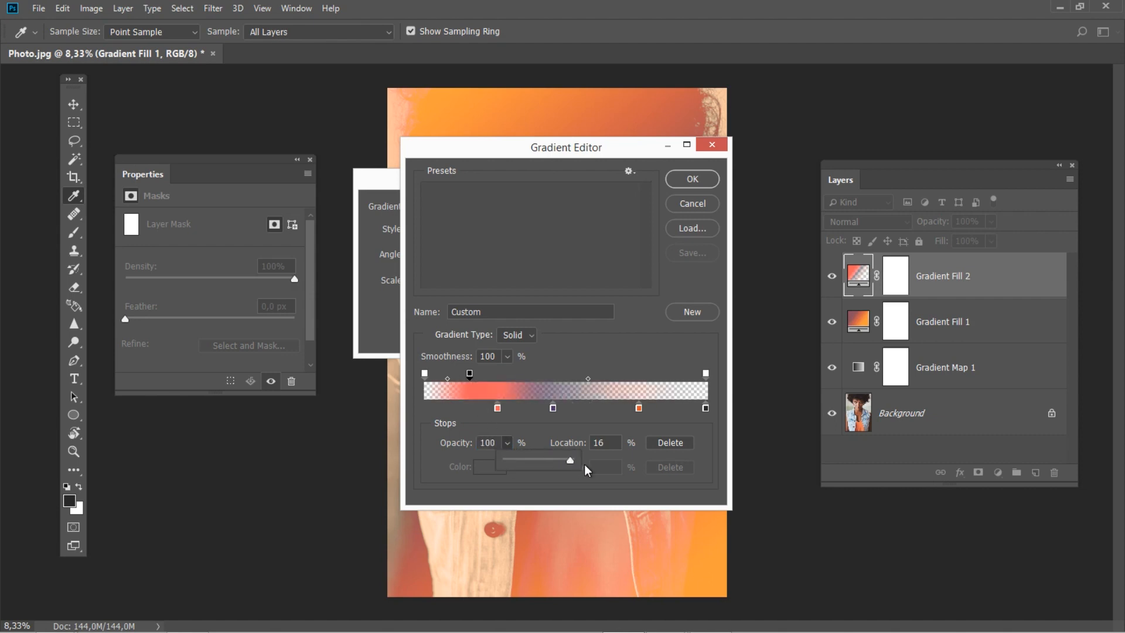
pyautogui.click(553, 478)
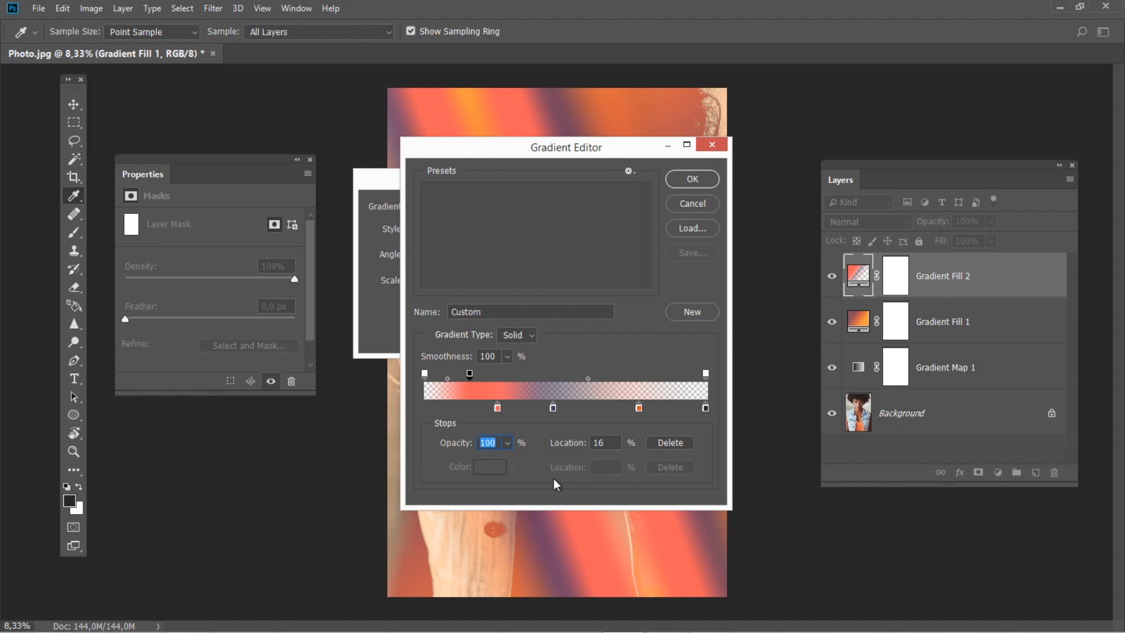
# - Add two more opacity stops with 100% opacity to the gradient, at locations 31% and 67%
pyautogui.click(512, 375)
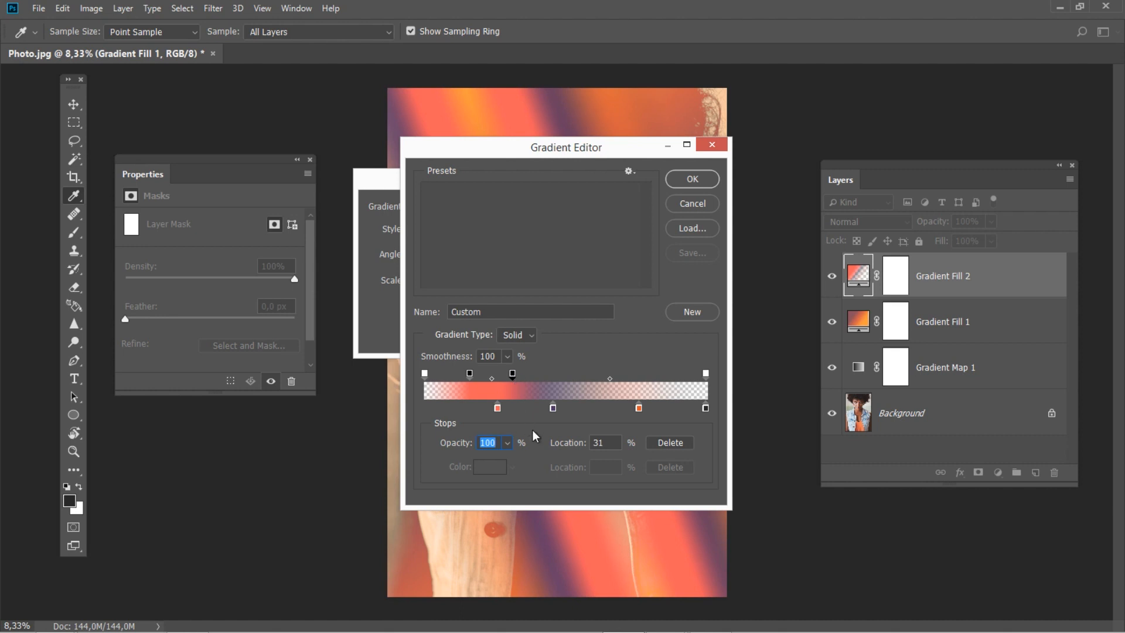
pyautogui.click(580, 375)
pyautogui.moveTo(581, 374); pyautogui.dragTo(615, 374)
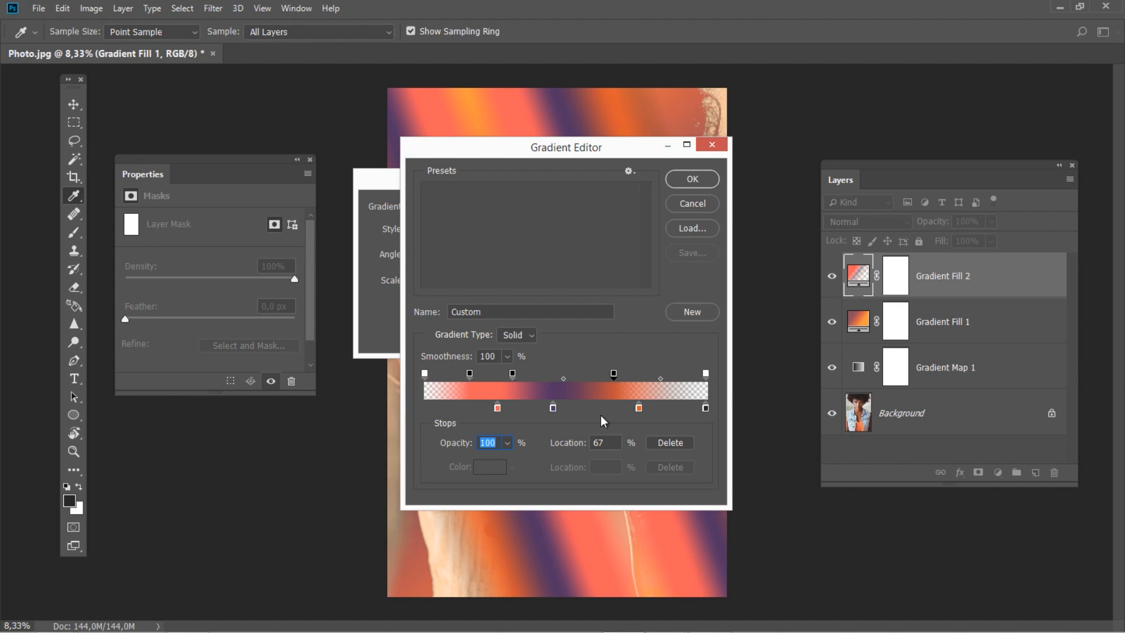
# - Add an opacity stop just after the 67% one and move the transparent end opacity stop to location 73%
pyautogui.click(624, 374)
pyautogui.moveTo(624, 376); pyautogui.dragTo(624, 376)
pyautogui.click(705, 373)
pyautogui.moveTo(706, 374); pyautogui.dragTo(648, 379)
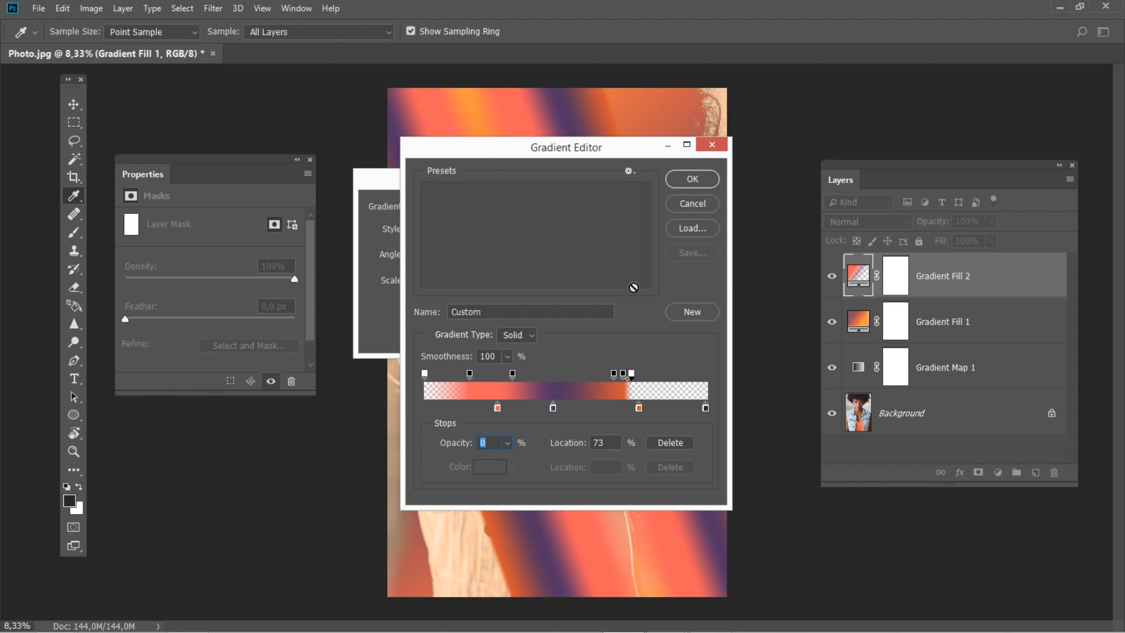
# - Apply the edited gradient to the second gradient fill and set that layer's blend mode to Lighten
pyautogui.click(691, 180)
pyautogui.click(546, 206)
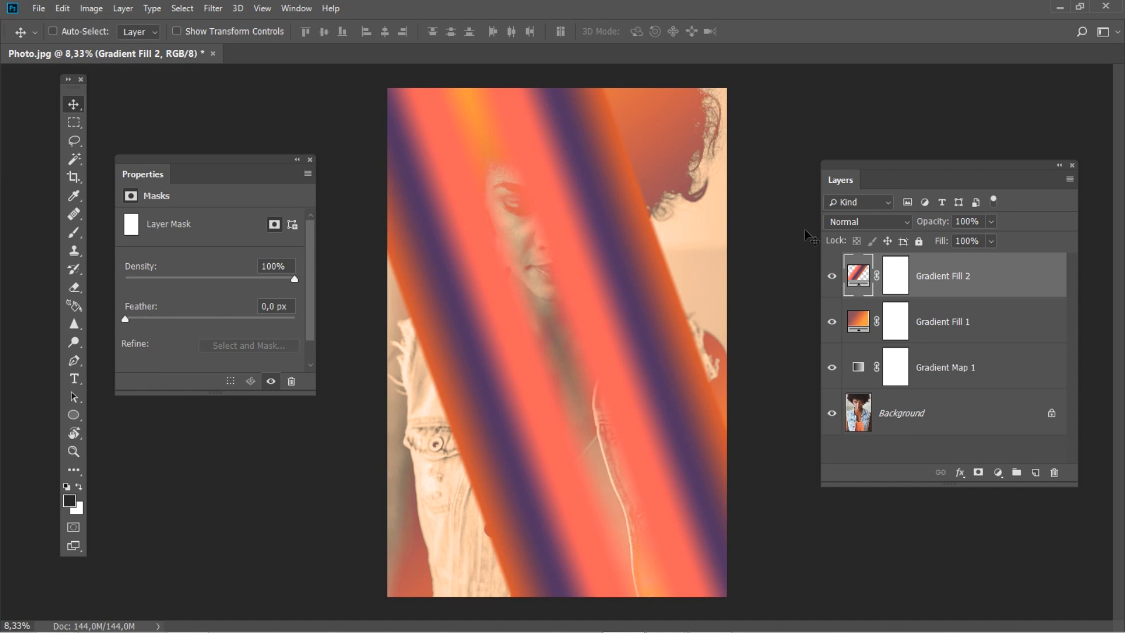
pyautogui.click(834, 223)
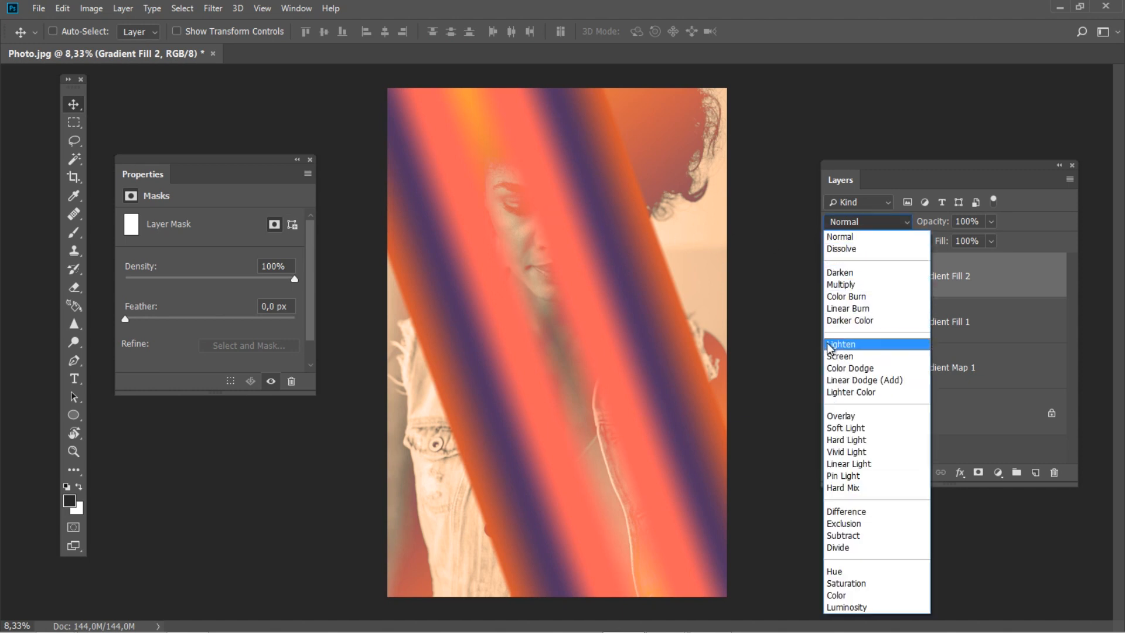
pyautogui.click(826, 345)
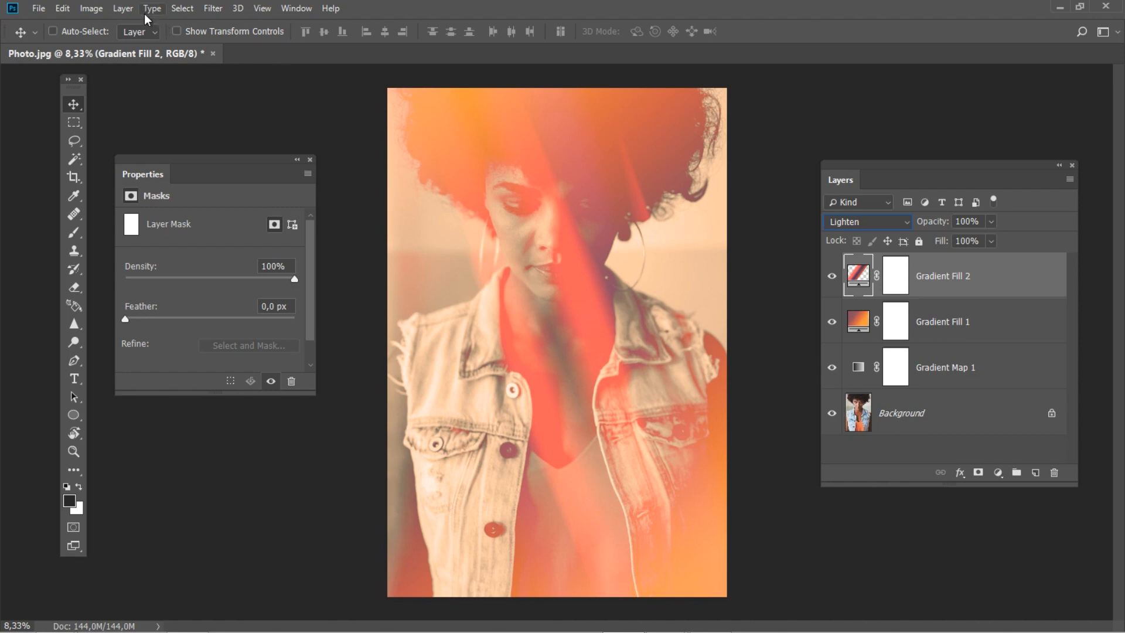
# - Create a third gradient fill layer with the default name and set its gradient angle to 140°
pyautogui.click(123, 9)
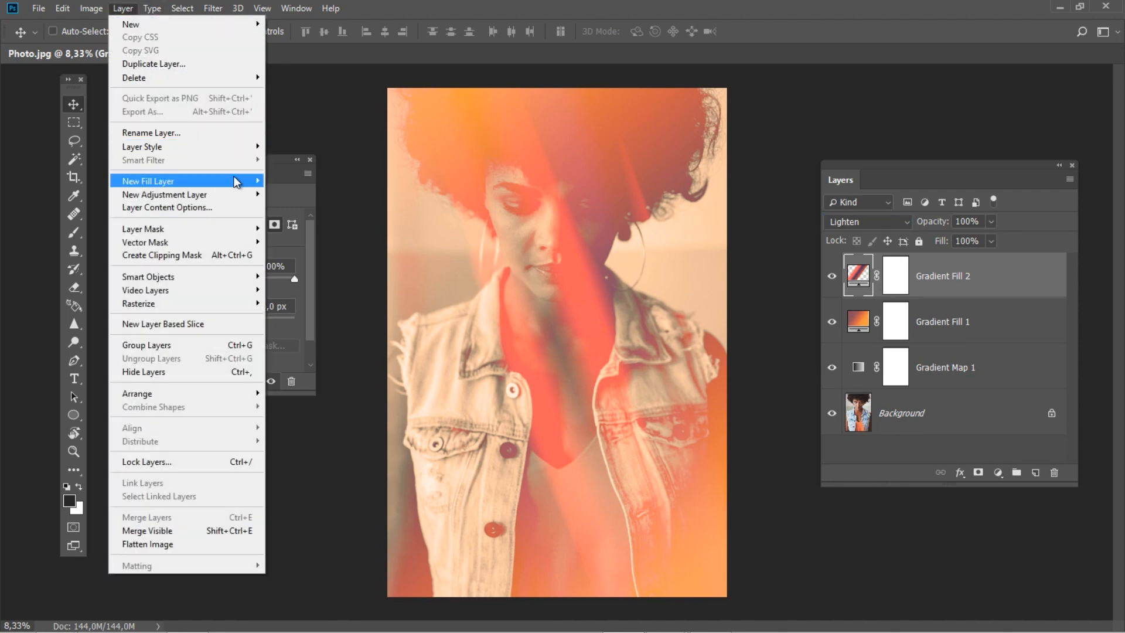
pyautogui.moveTo(240, 181)
pyautogui.click(290, 194)
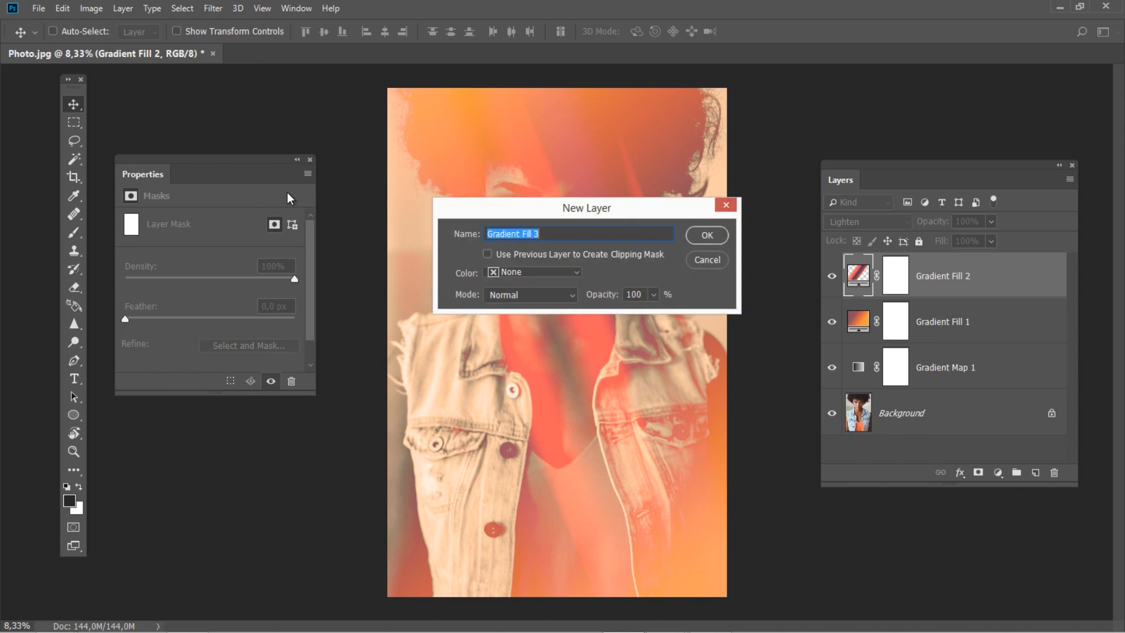
pyautogui.click(703, 236)
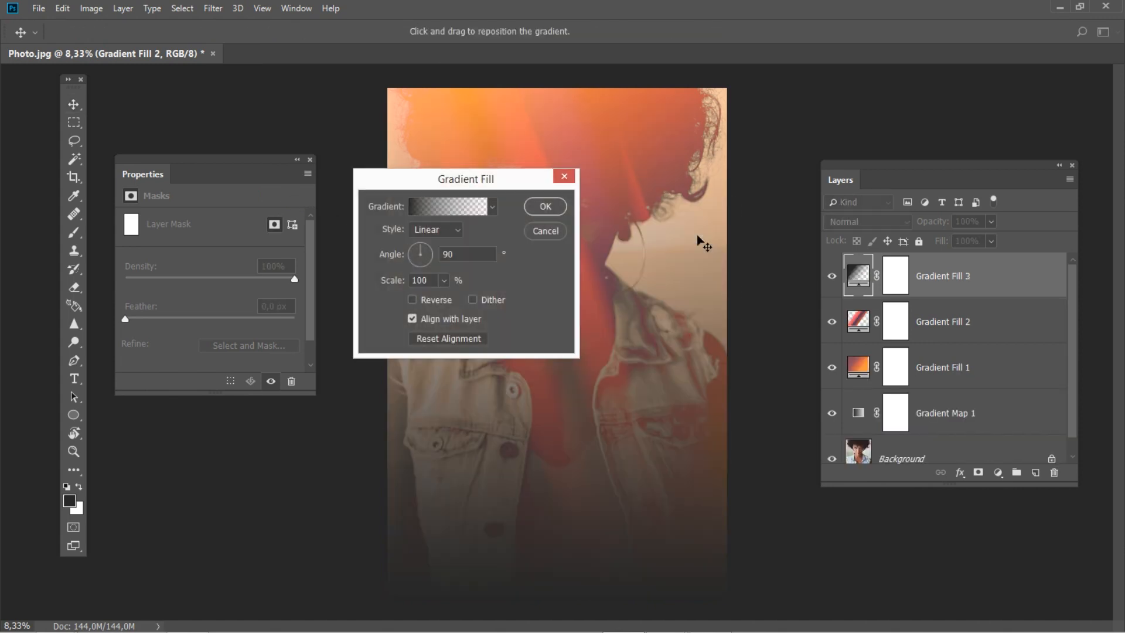
pyautogui.click(475, 256)
pyautogui.moveTo(475, 256); pyautogui.dragTo(434, 257)
pyautogui.write('140')
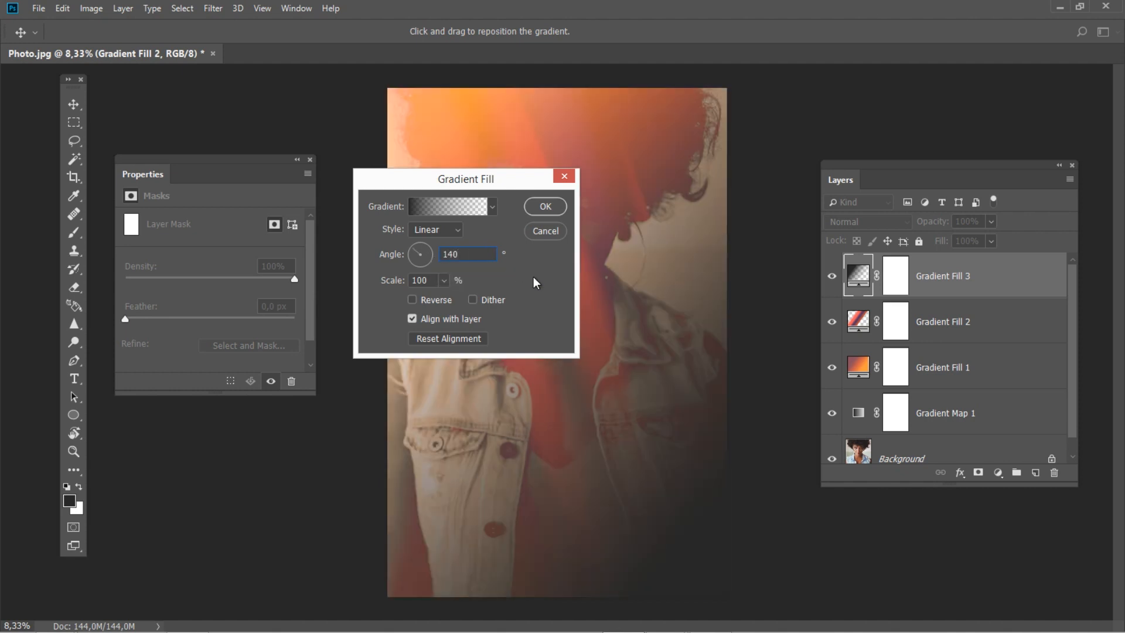
# - Set the starting color stop of the third fill's gradient to #454543
pyautogui.click(441, 207)
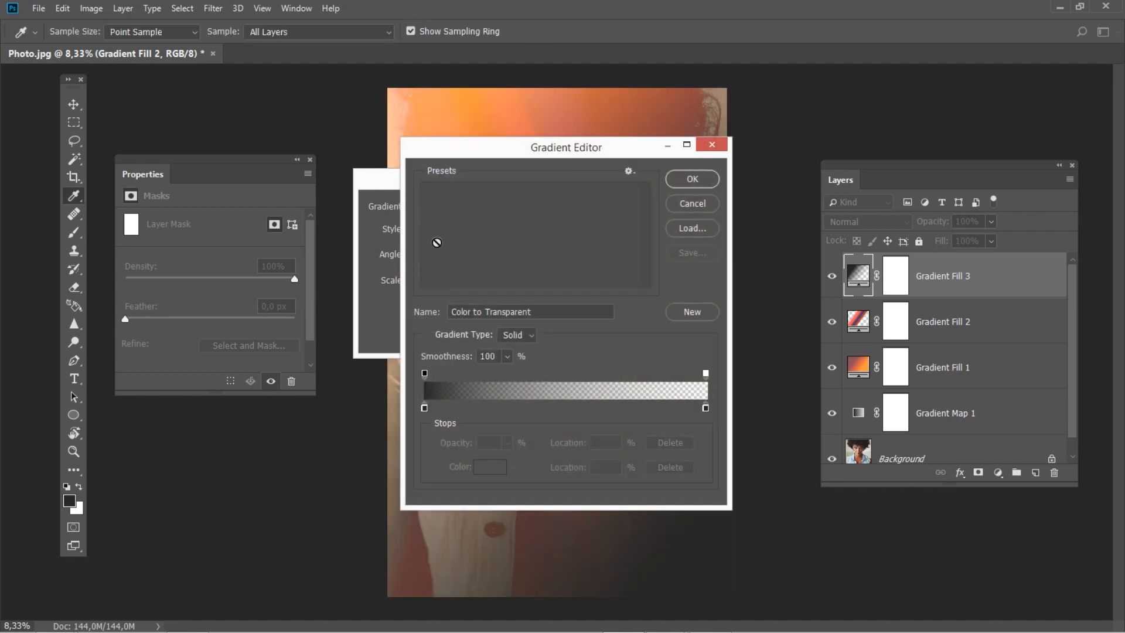
pyautogui.click(424, 407)
pyautogui.click(485, 467)
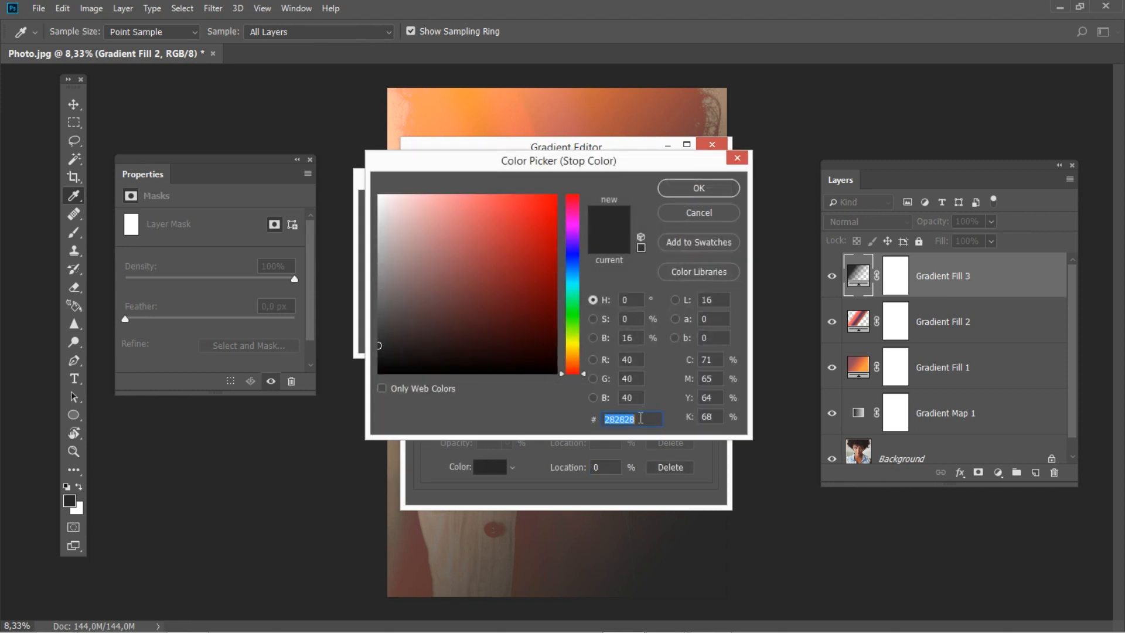
pyautogui.write('45')
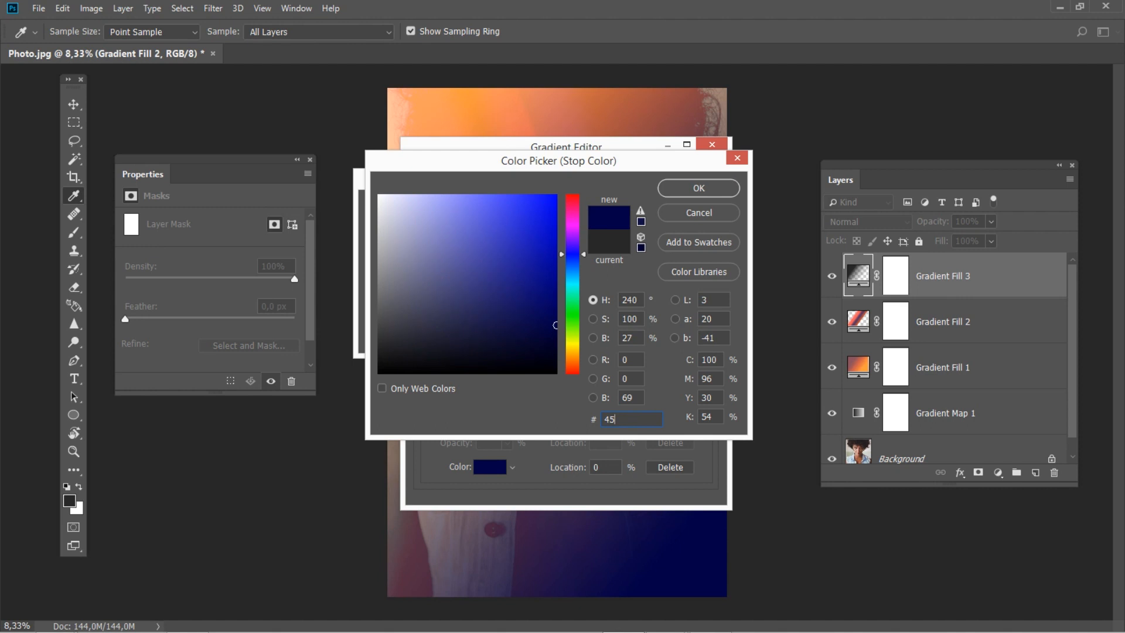
pyautogui.write('4543')
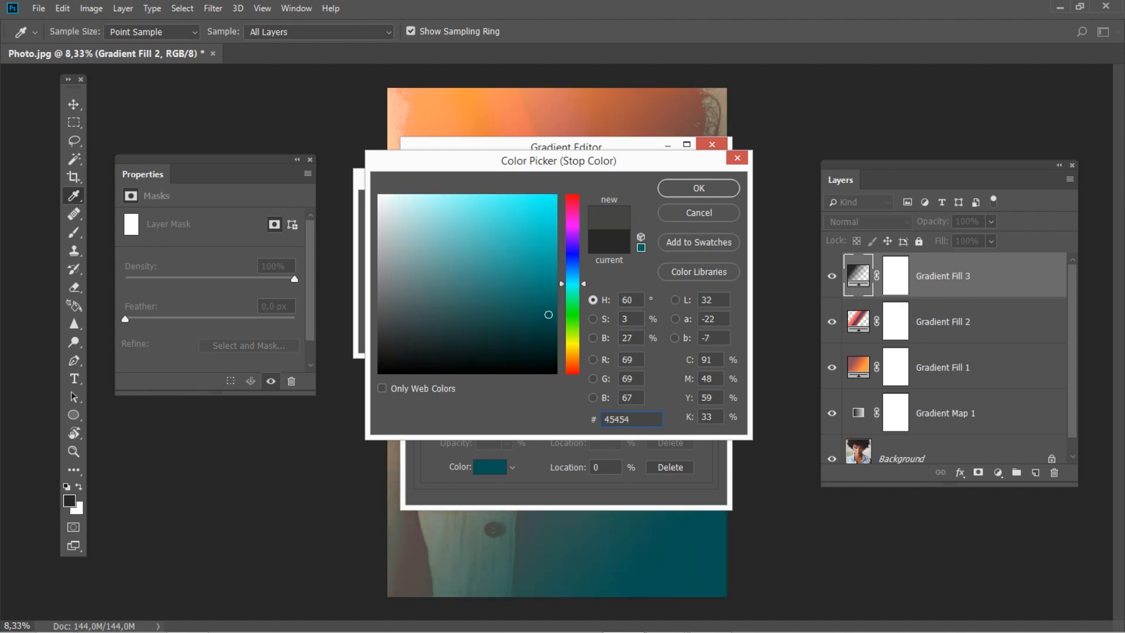
pyautogui.click(686, 188)
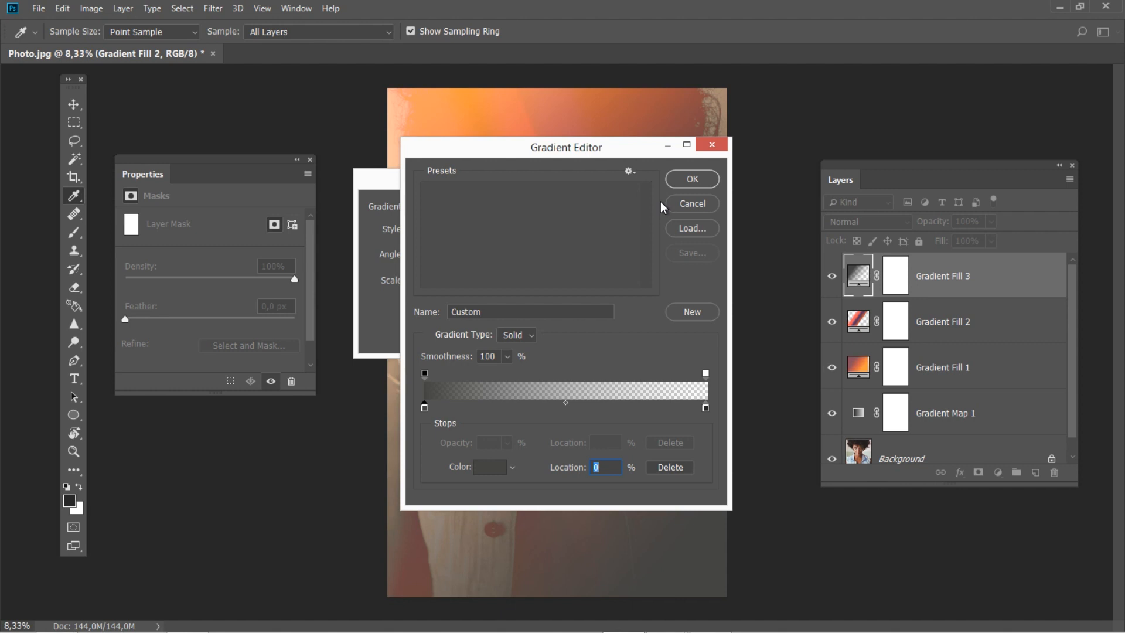
# - Add a color stop to the gradient at location 52% and set its color to #d96331
pyautogui.click(560, 408)
pyautogui.moveTo(560, 412); pyautogui.dragTo(574, 414)
pyautogui.click(494, 467)
pyautogui.click(647, 417)
pyautogui.moveTo(647, 418); pyautogui.dragTo(542, 419)
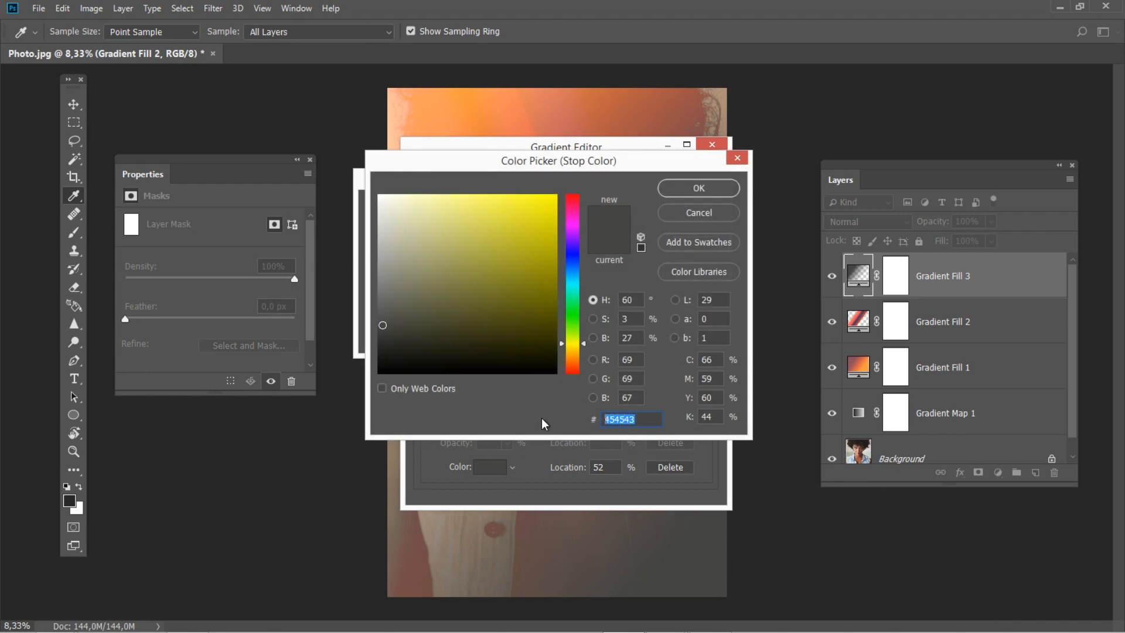
pyautogui.write('d9')
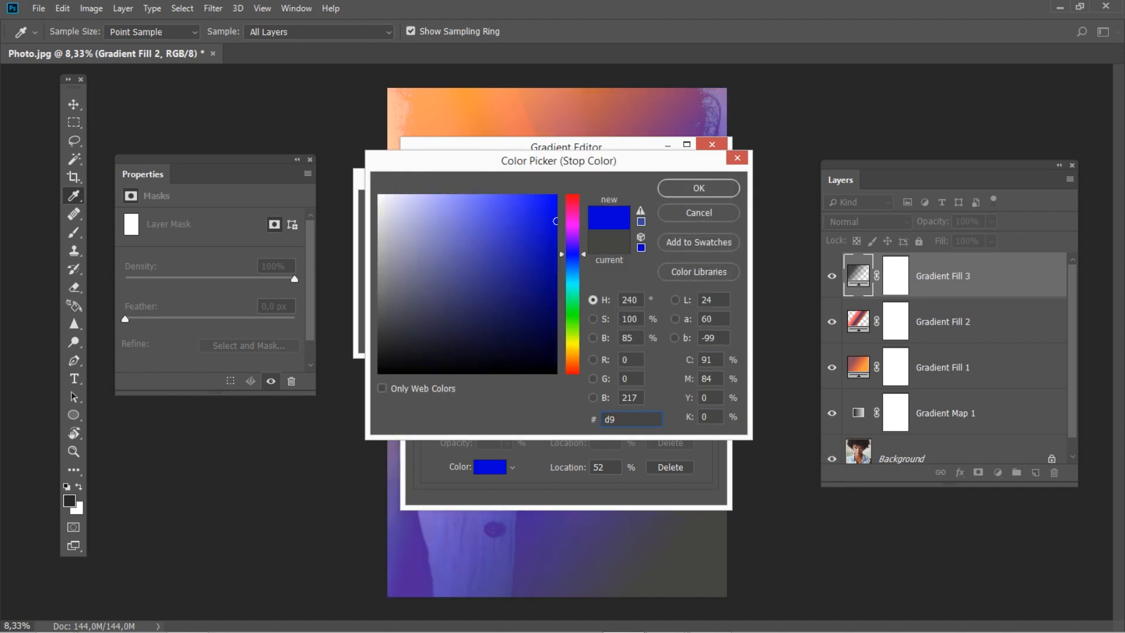
pyautogui.write('6331')
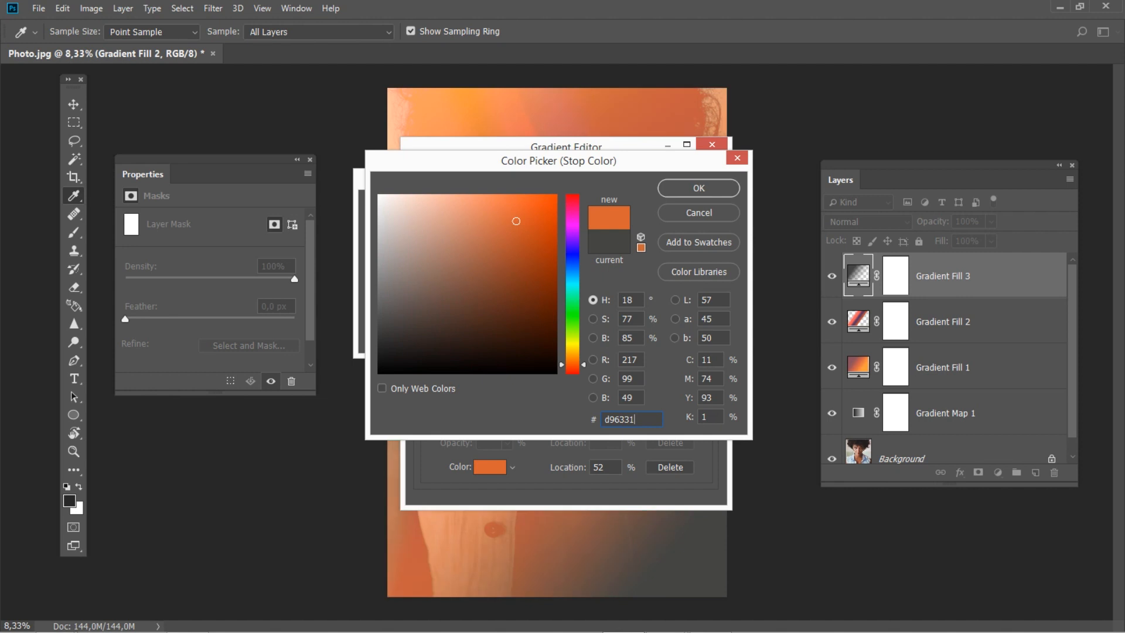
pyautogui.click(666, 189)
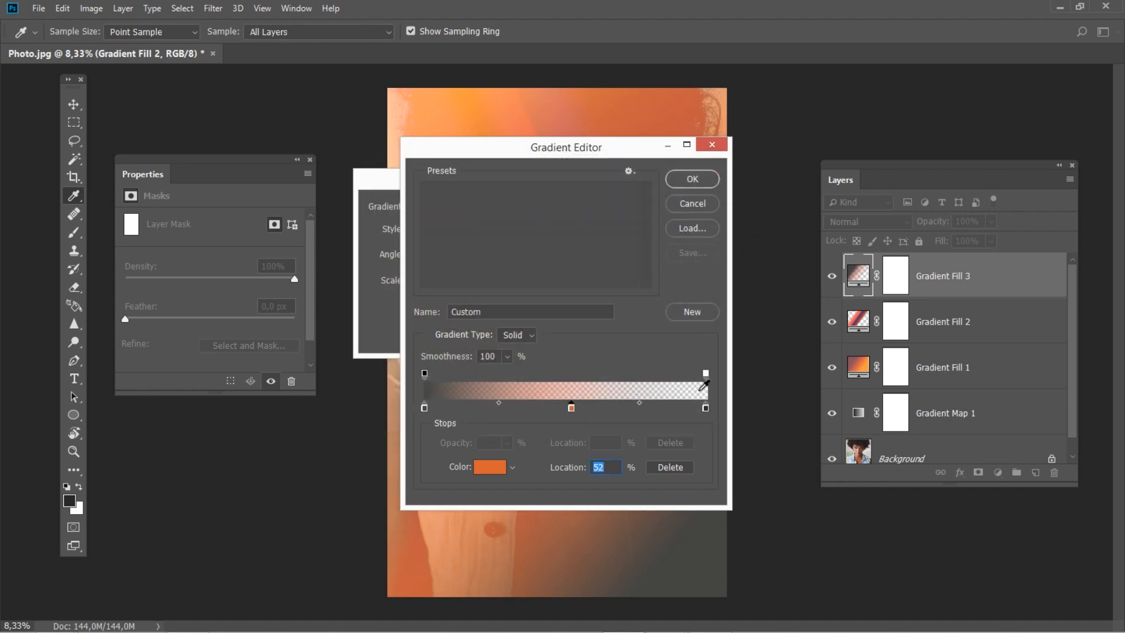
# - Set the gradient's end color stop at location 100% to #d79863
pyautogui.click(704, 408)
pyautogui.click(491, 467)
pyautogui.moveTo(648, 418); pyautogui.dragTo(548, 419)
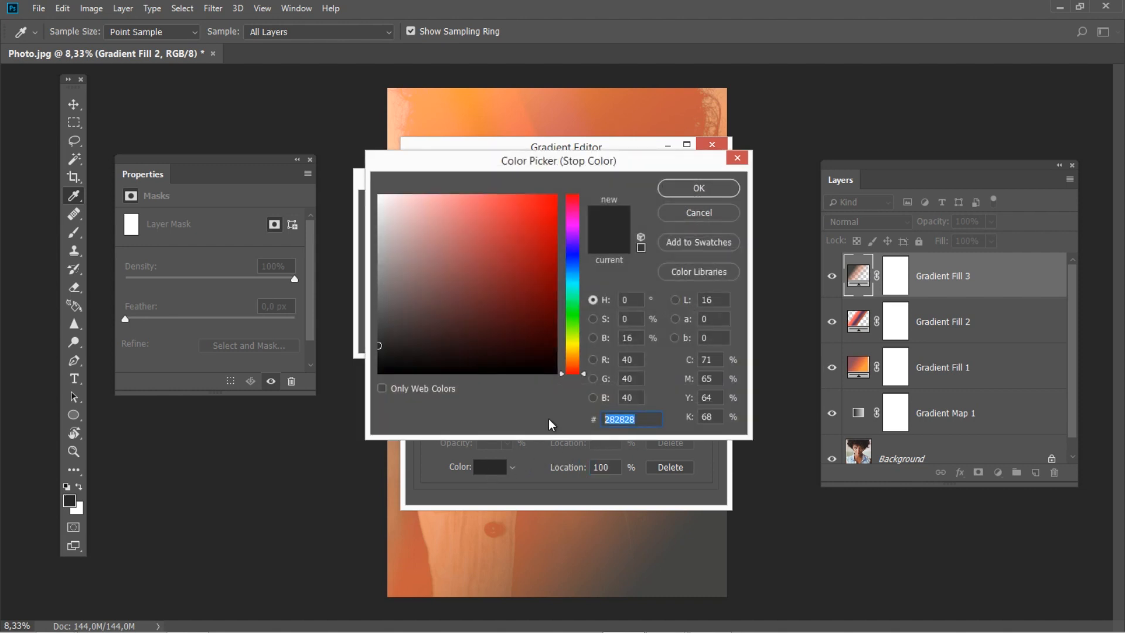
pyautogui.write('d79863')
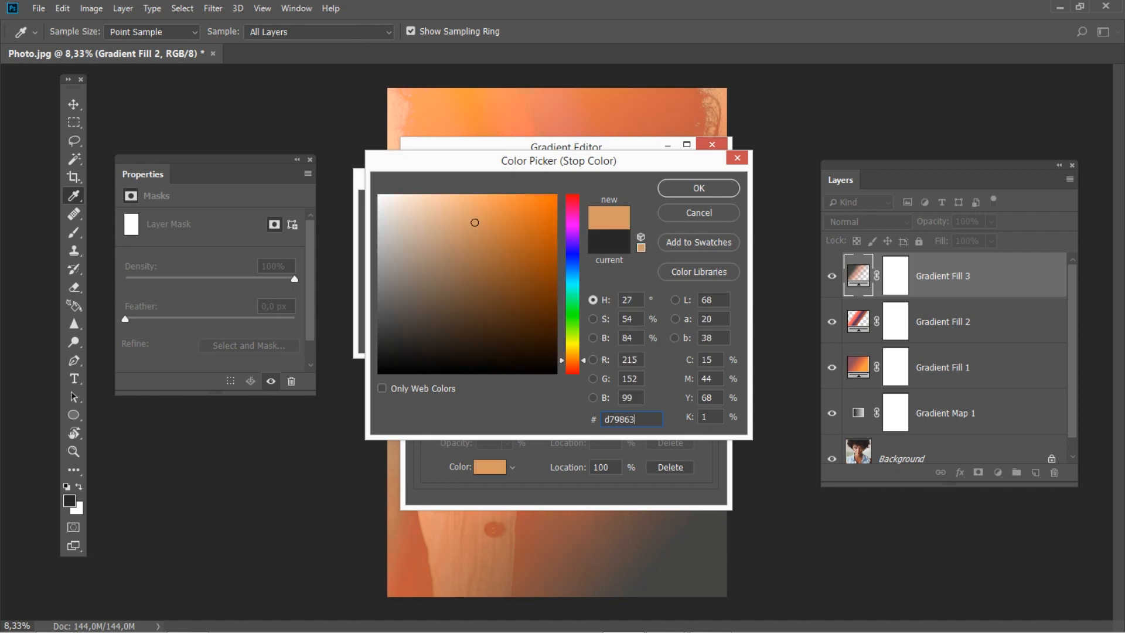
pyautogui.click(683, 185)
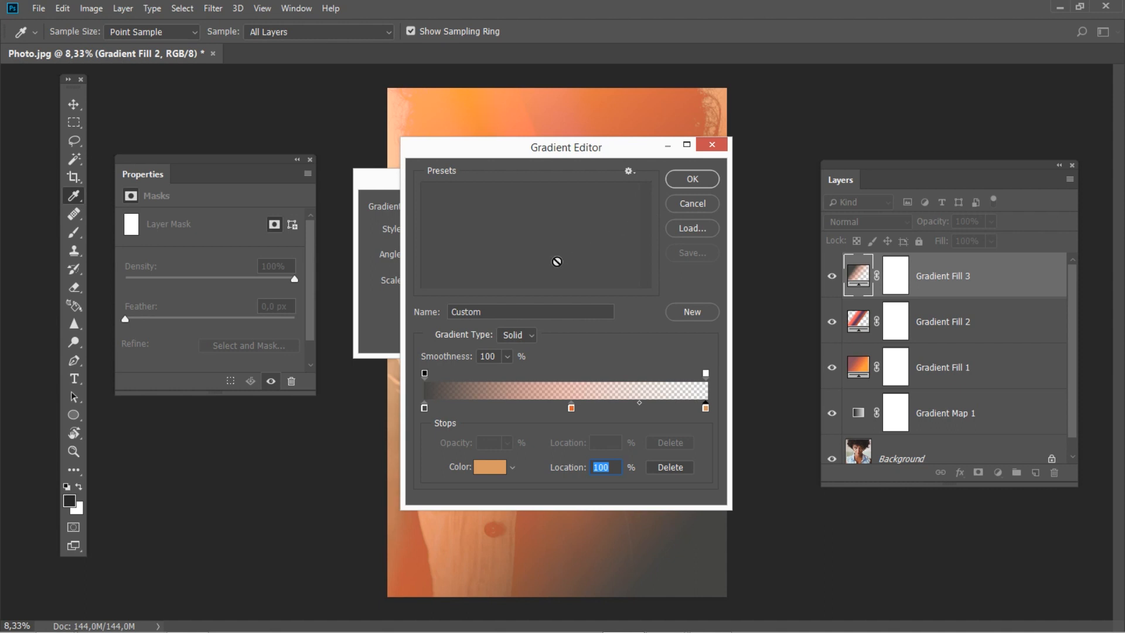
# - Move the start opacity stop to location 23% and add stops with 55% opacity at 27% and 100% opacity at 40%
pyautogui.click(424, 372)
pyautogui.moveTo(426, 374); pyautogui.dragTo(491, 375)
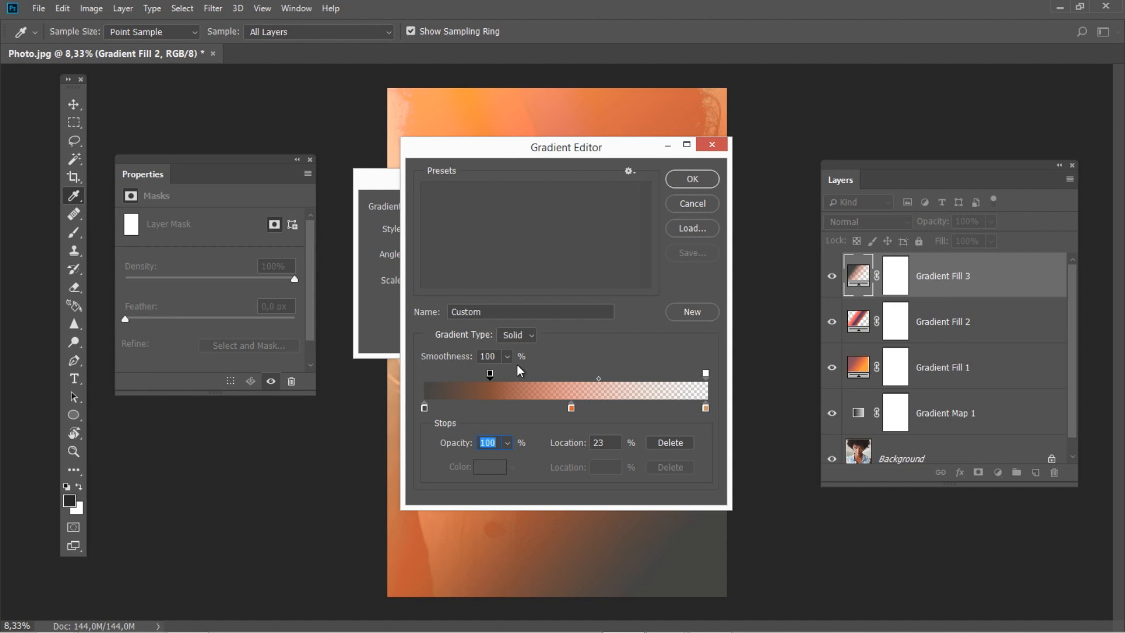
pyautogui.click(510, 374)
pyautogui.write('55')
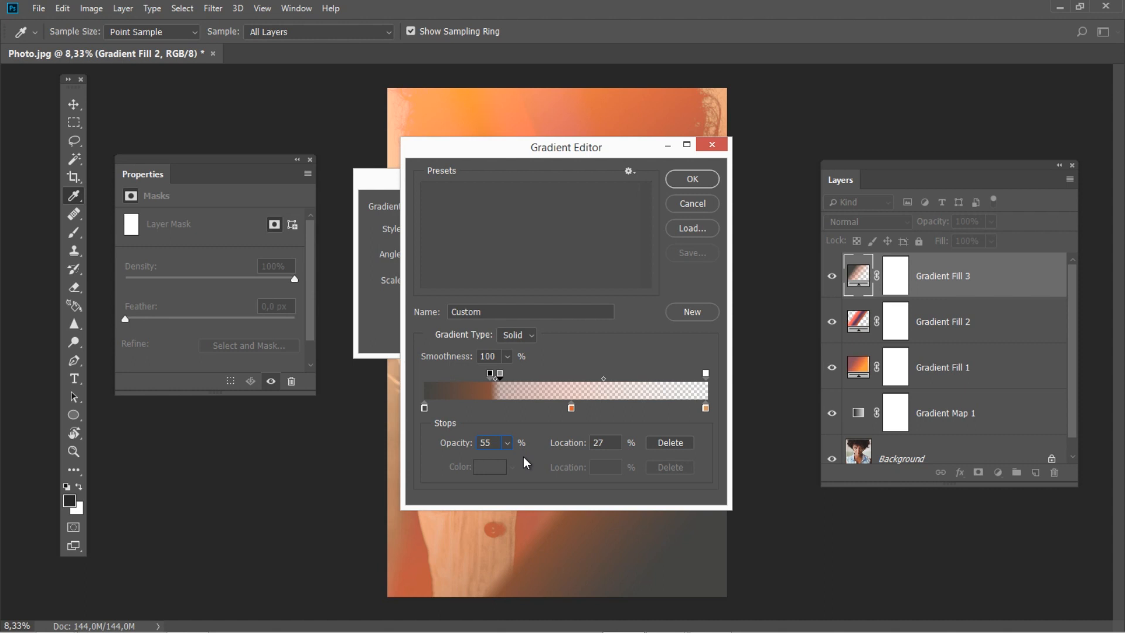
pyautogui.moveTo(527, 375)
pyautogui.mouseDown()
pyautogui.moveTo(555, 379)
pyautogui.moveTo(536, 380)
pyautogui.mouseUp()
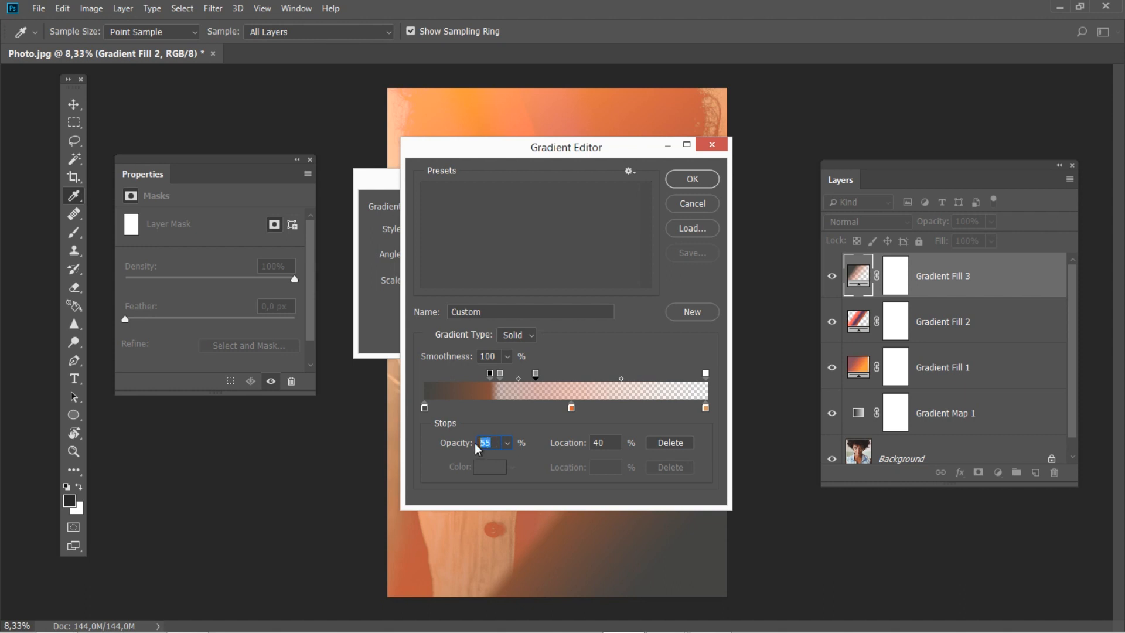
pyautogui.write('100')
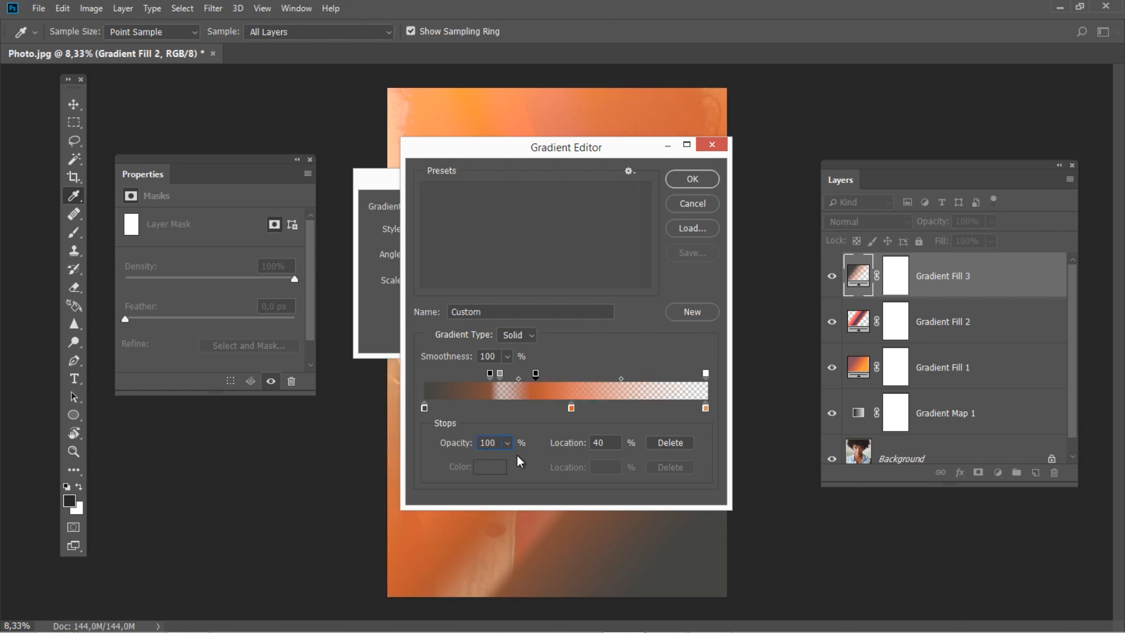
# - Add a 55% opacity stop at location 69% and move the end opacity stop to location 90% with 100% opacity
pyautogui.click(566, 375)
pyautogui.moveTo(569, 377); pyautogui.dragTo(620, 382)
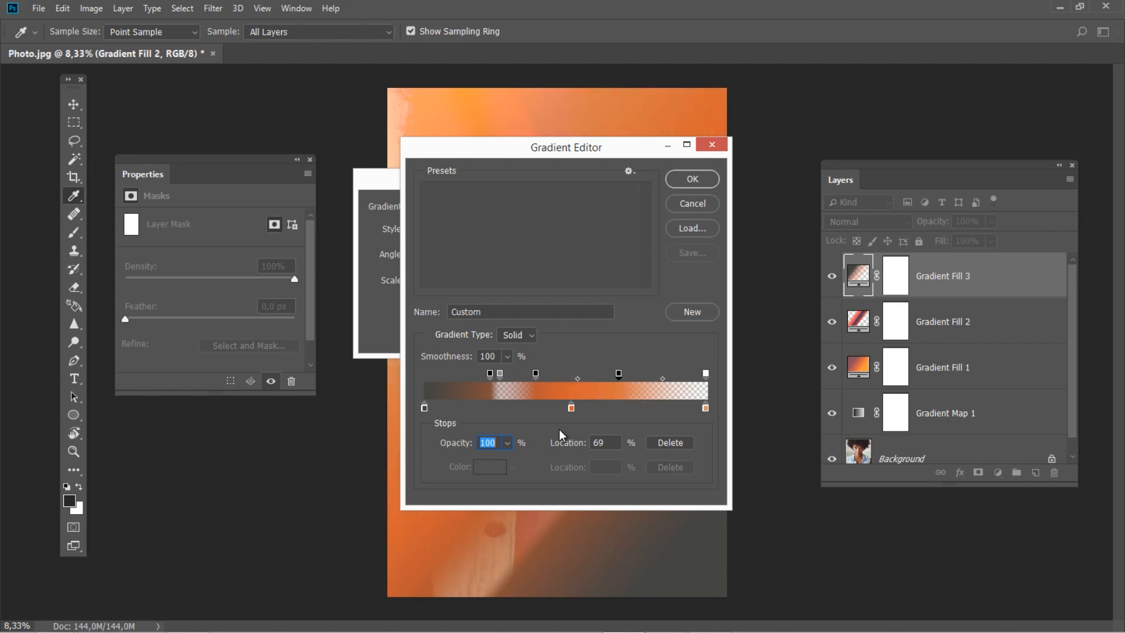
pyautogui.write('55')
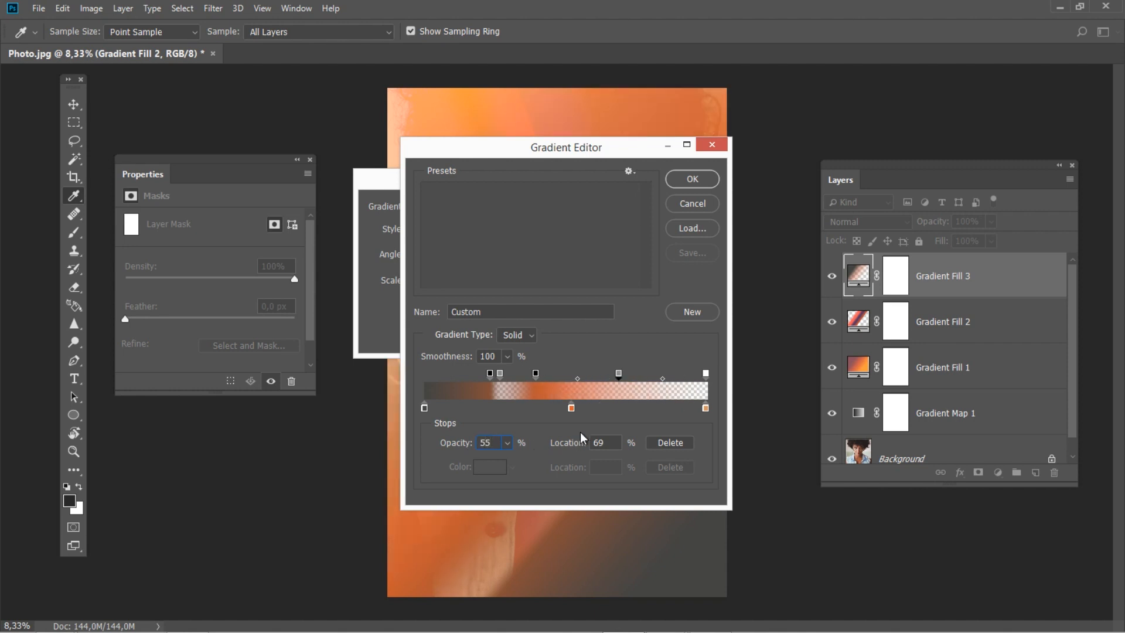
pyautogui.moveTo(706, 374); pyautogui.dragTo(702, 374)
pyautogui.write('100')
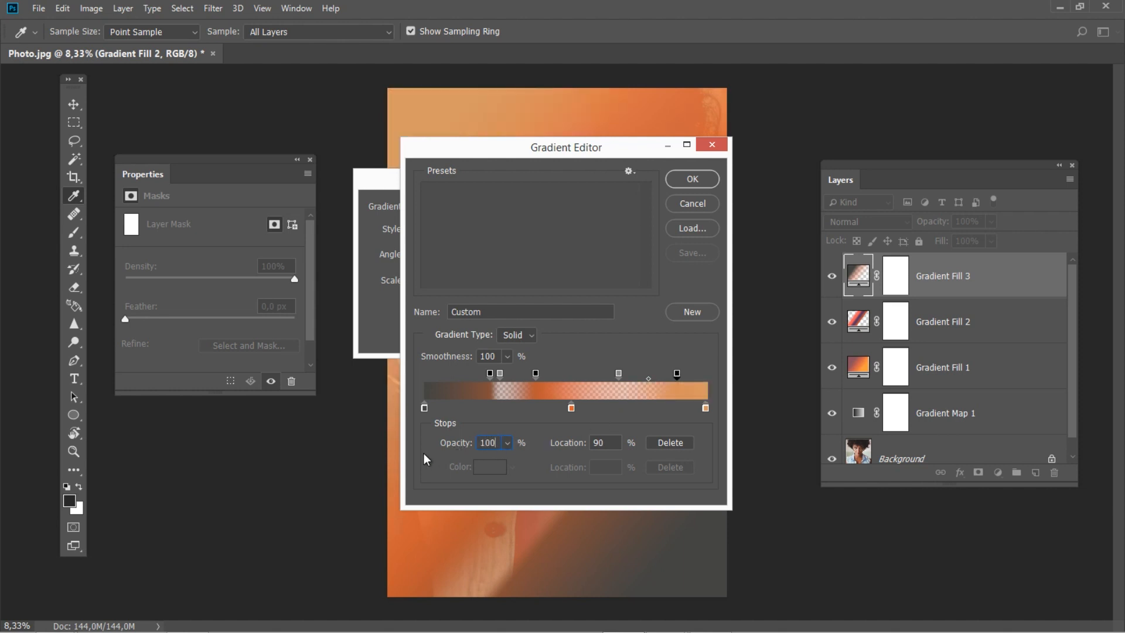
# - Apply the edited gradient to the third gradient fill and set that layer's blend mode to Lighten
pyautogui.click(686, 179)
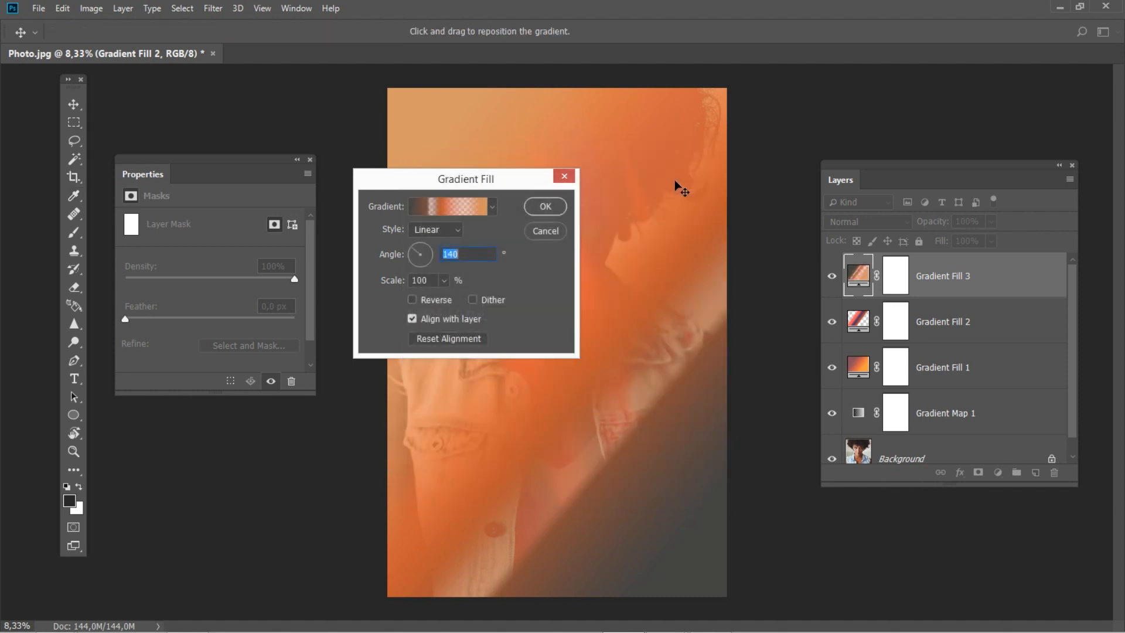
pyautogui.click(555, 209)
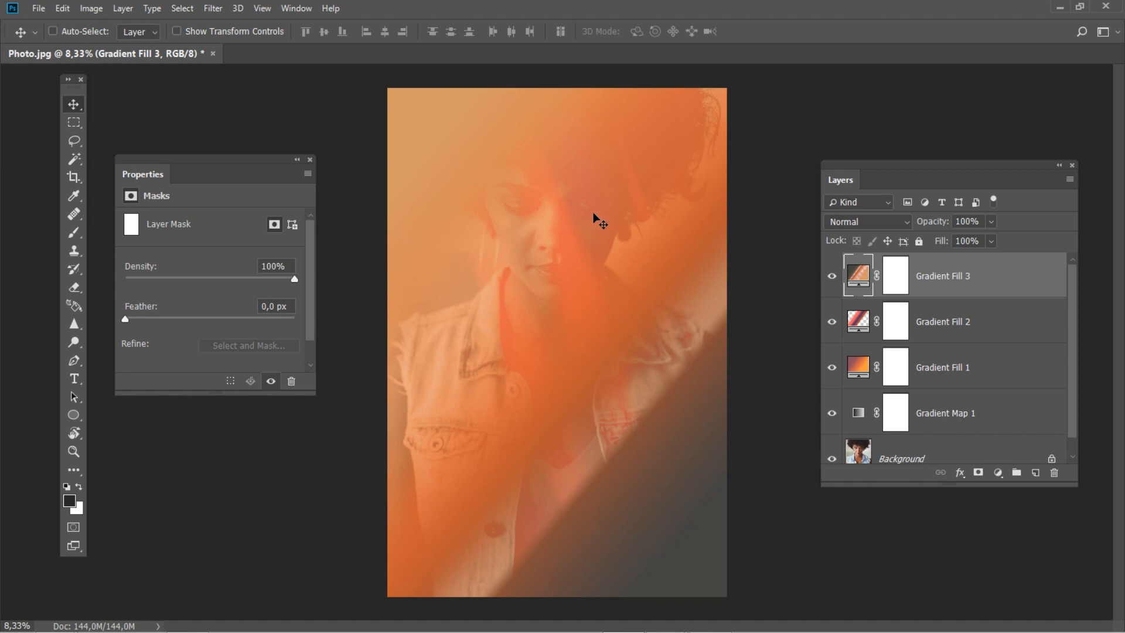
pyautogui.click(830, 224)
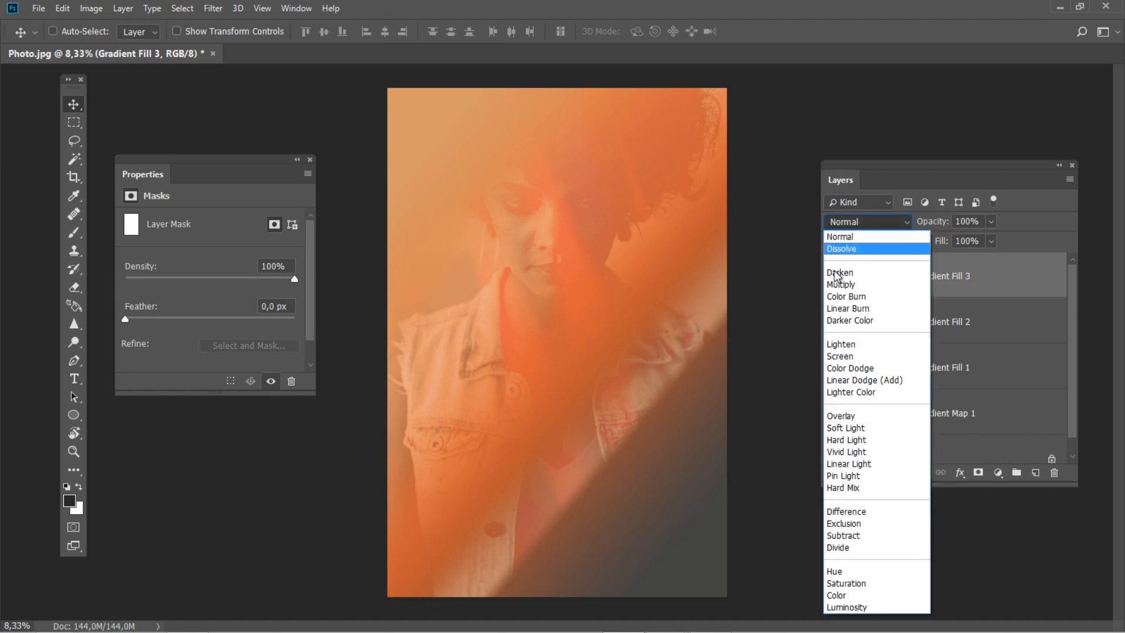
pyautogui.click(837, 346)
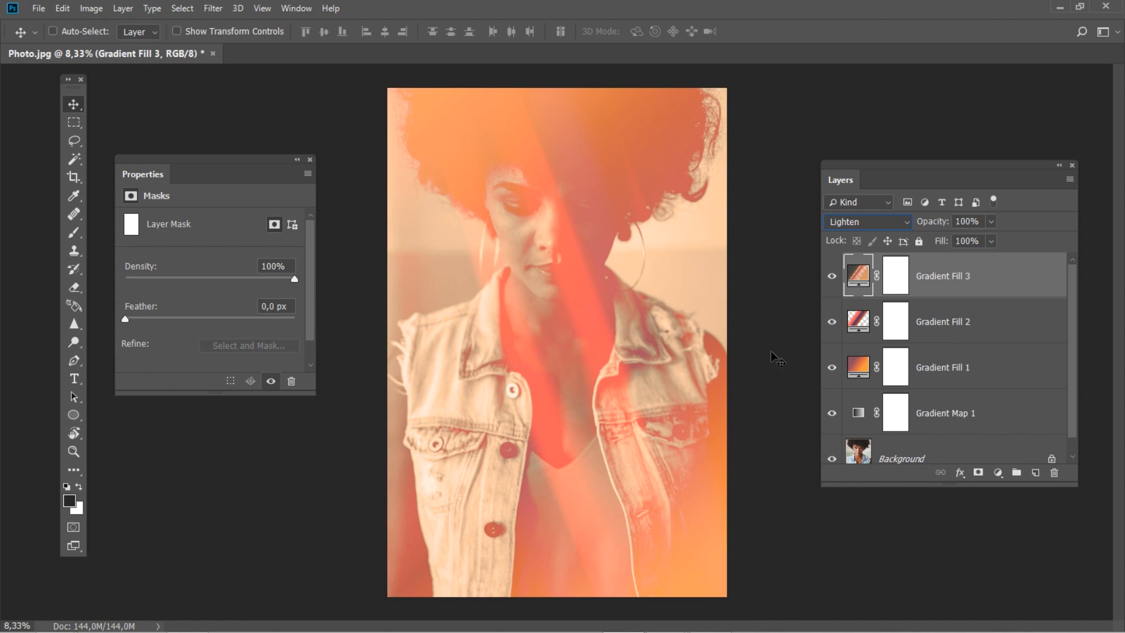
# - Add an Exposure adjustment layer above the gradient fills and set its offset to 0,02
pyautogui.click(123, 8)
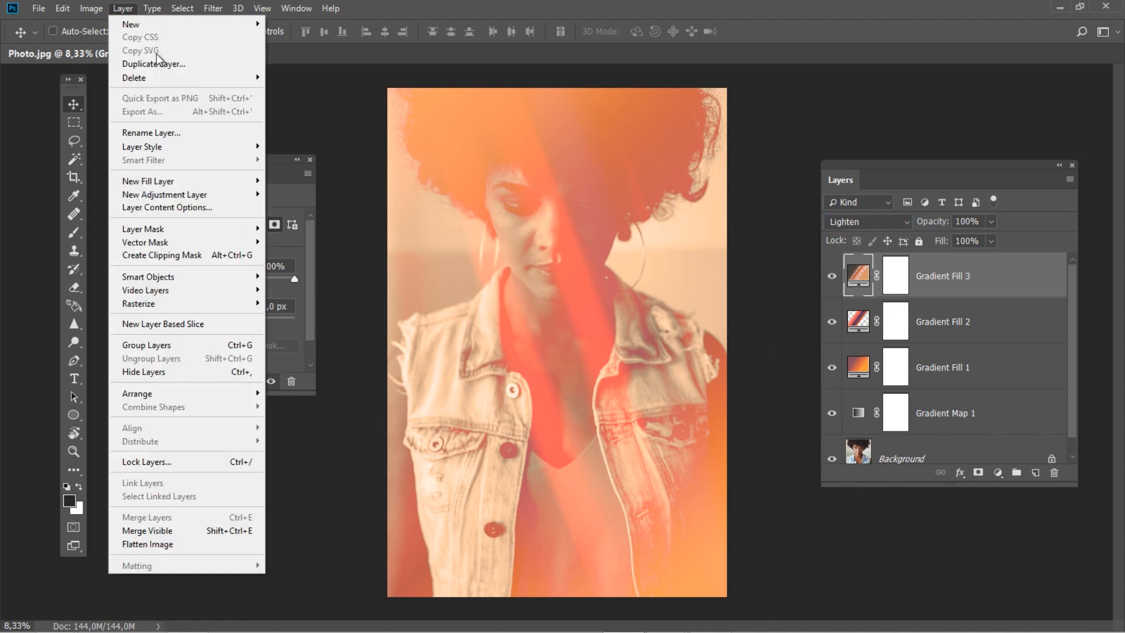
pyautogui.moveTo(227, 193)
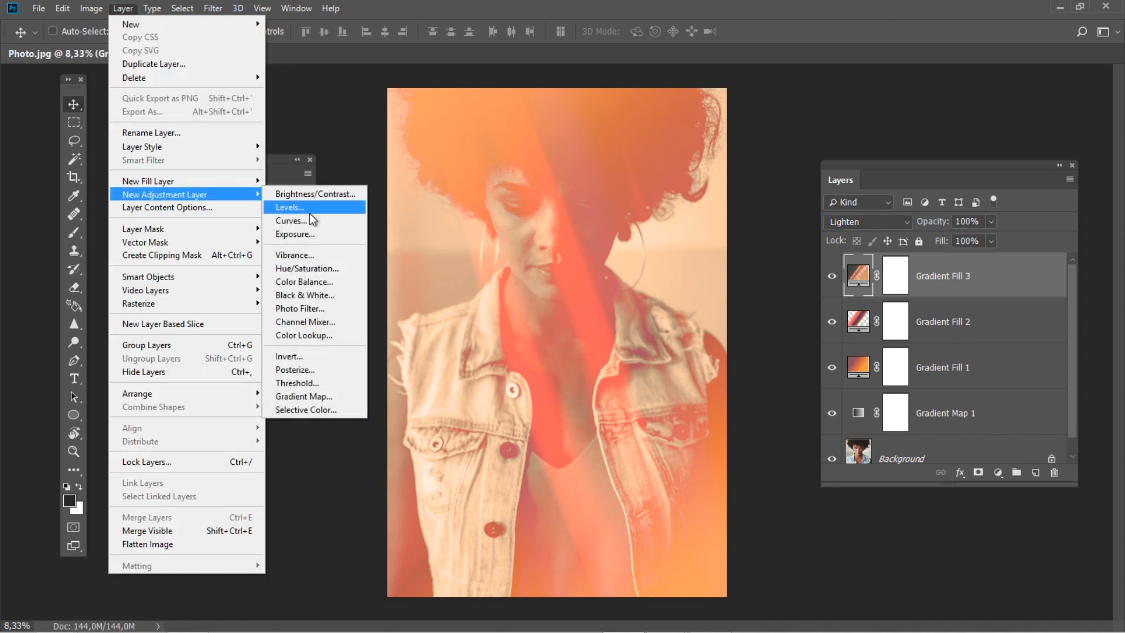
pyautogui.click(315, 234)
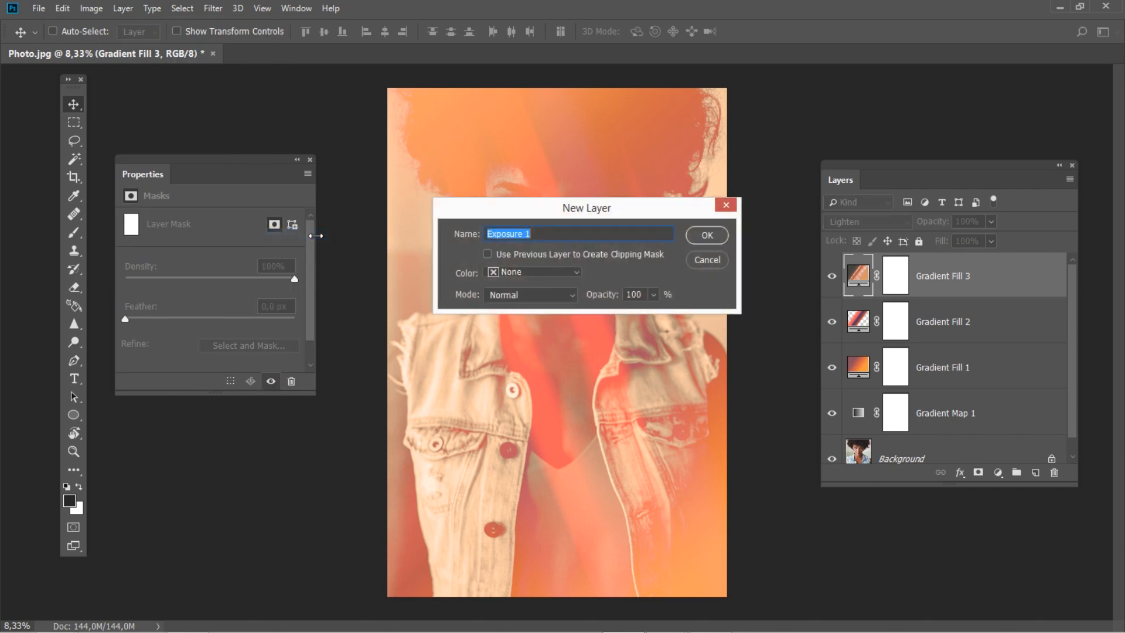
pyautogui.click(703, 235)
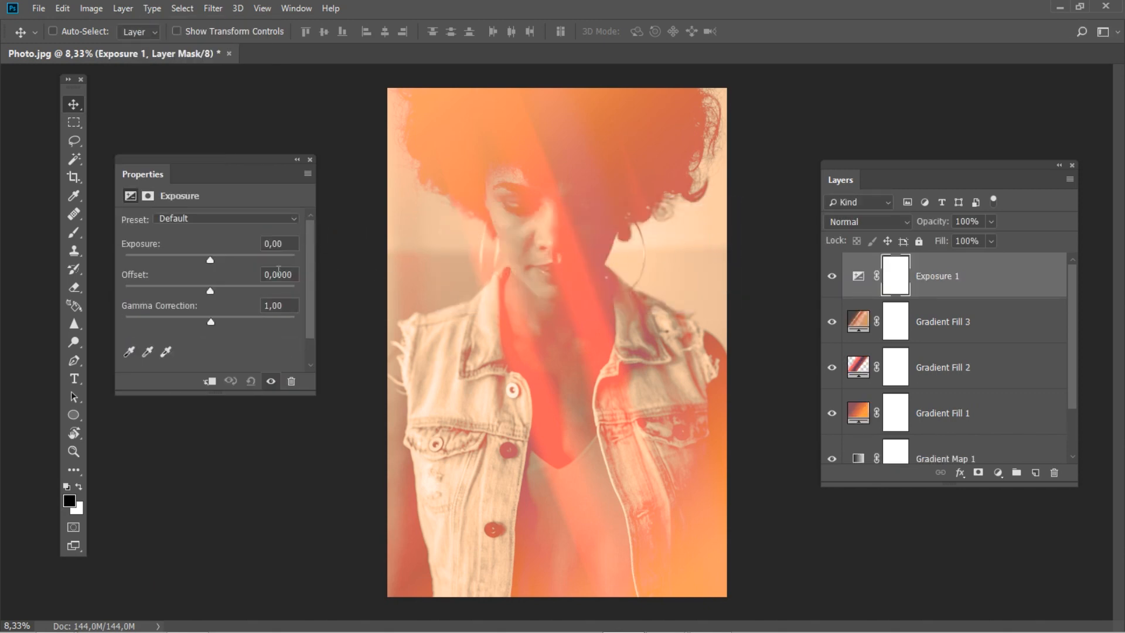
pyautogui.doubleClick(279, 269)
pyautogui.write('0,02')
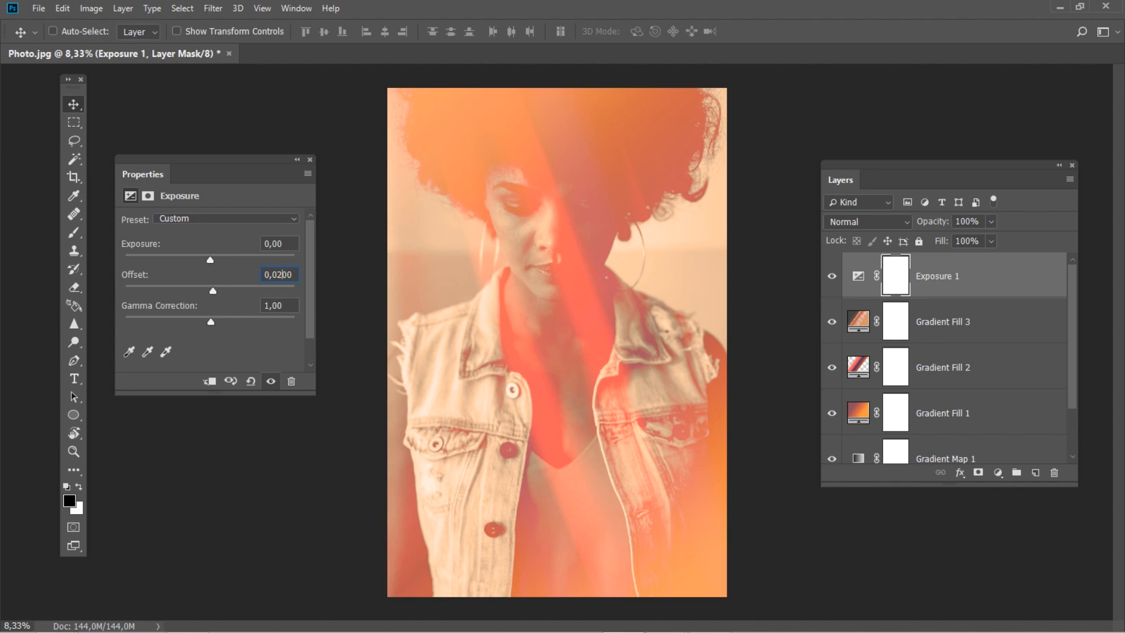